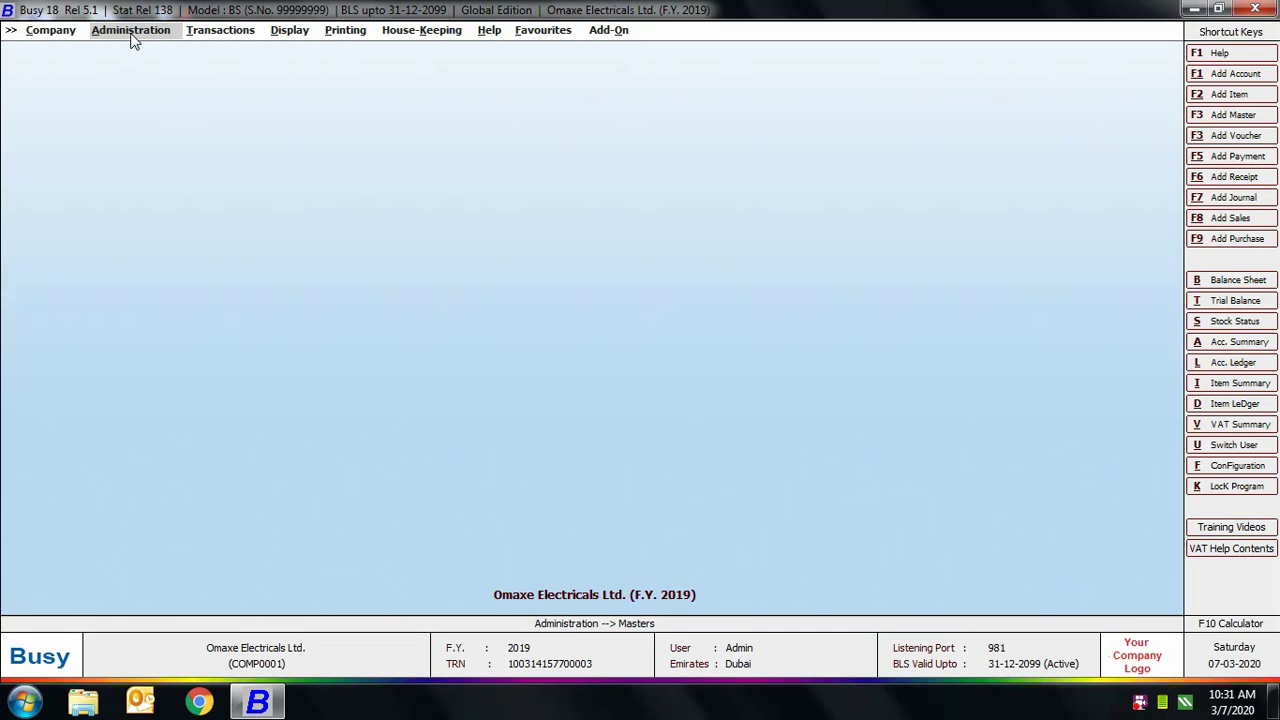
- Update the balance sheet stock on the Books Stock basis for all months and close the form
click(132, 34)
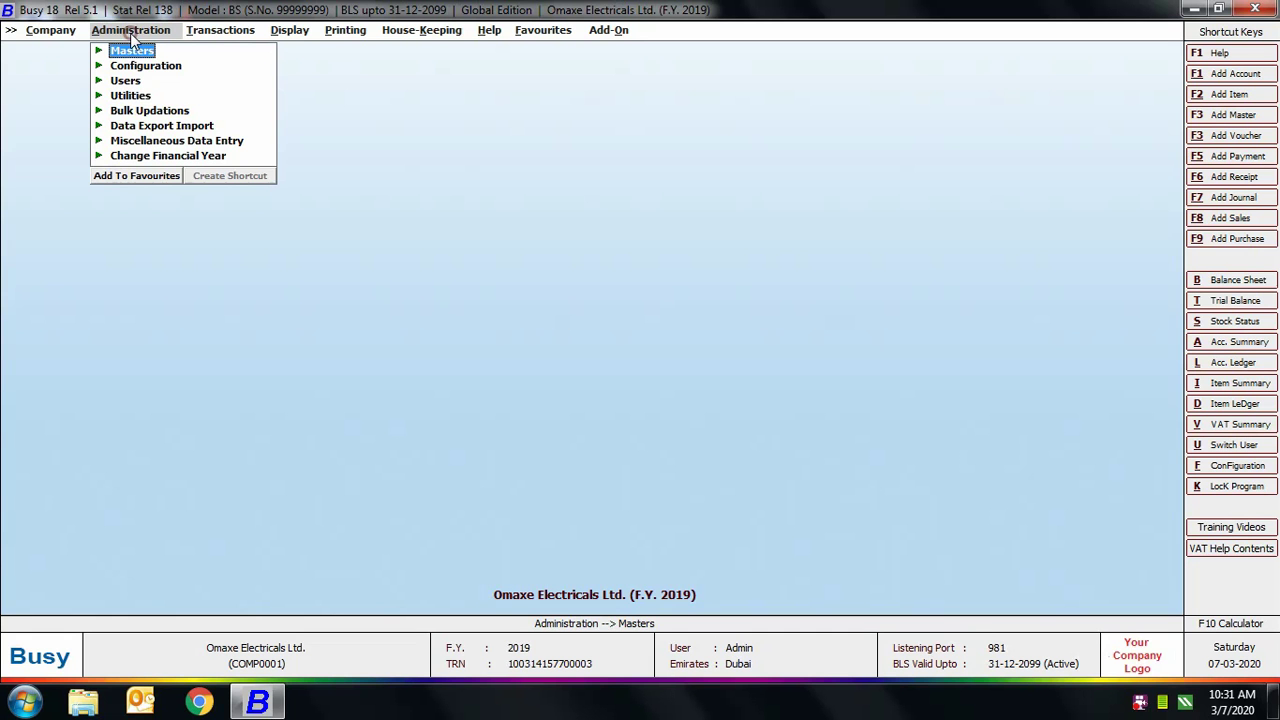
click(142, 117)
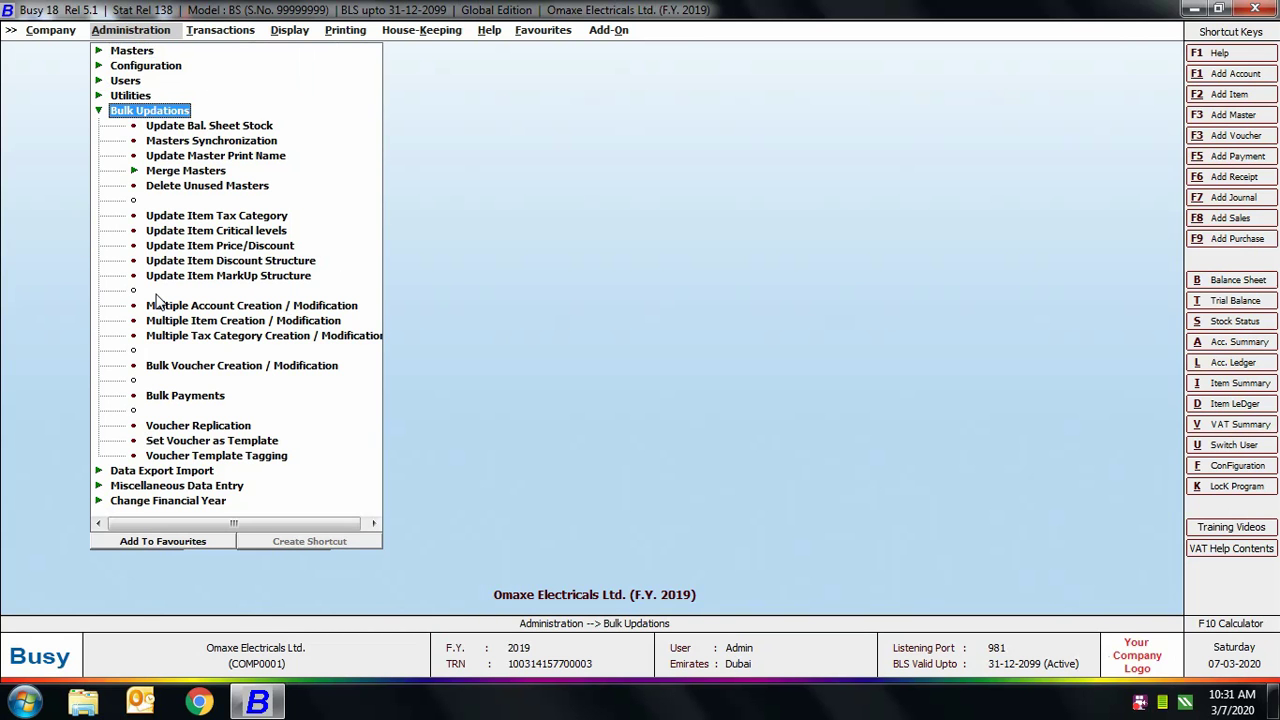
double_click(216, 127)
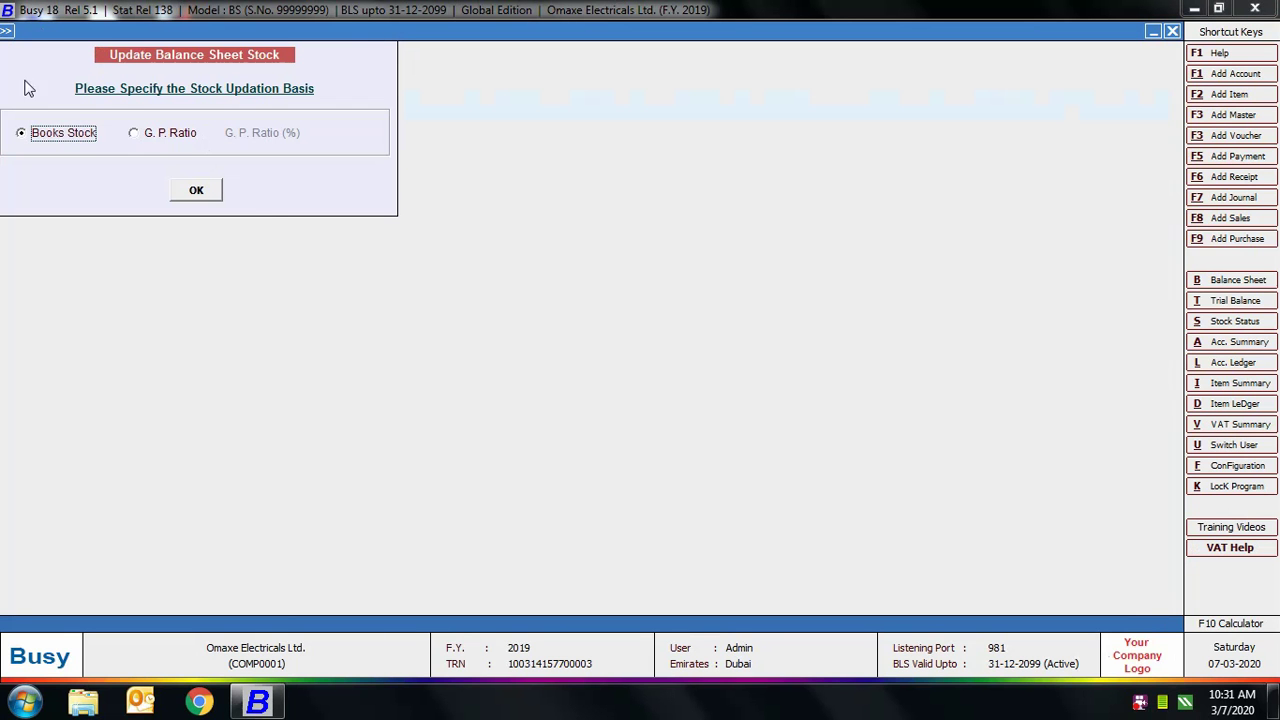
click(168, 134)
click(352, 133)
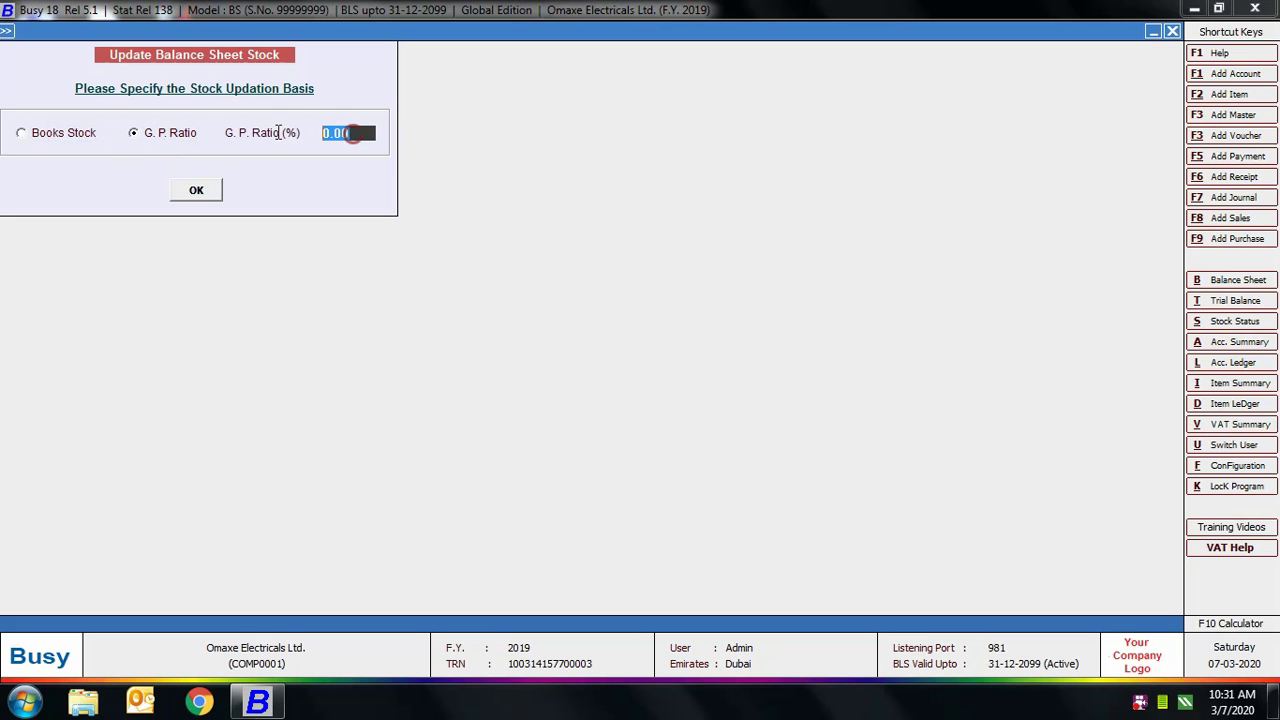
click(82, 135)
click(196, 193)
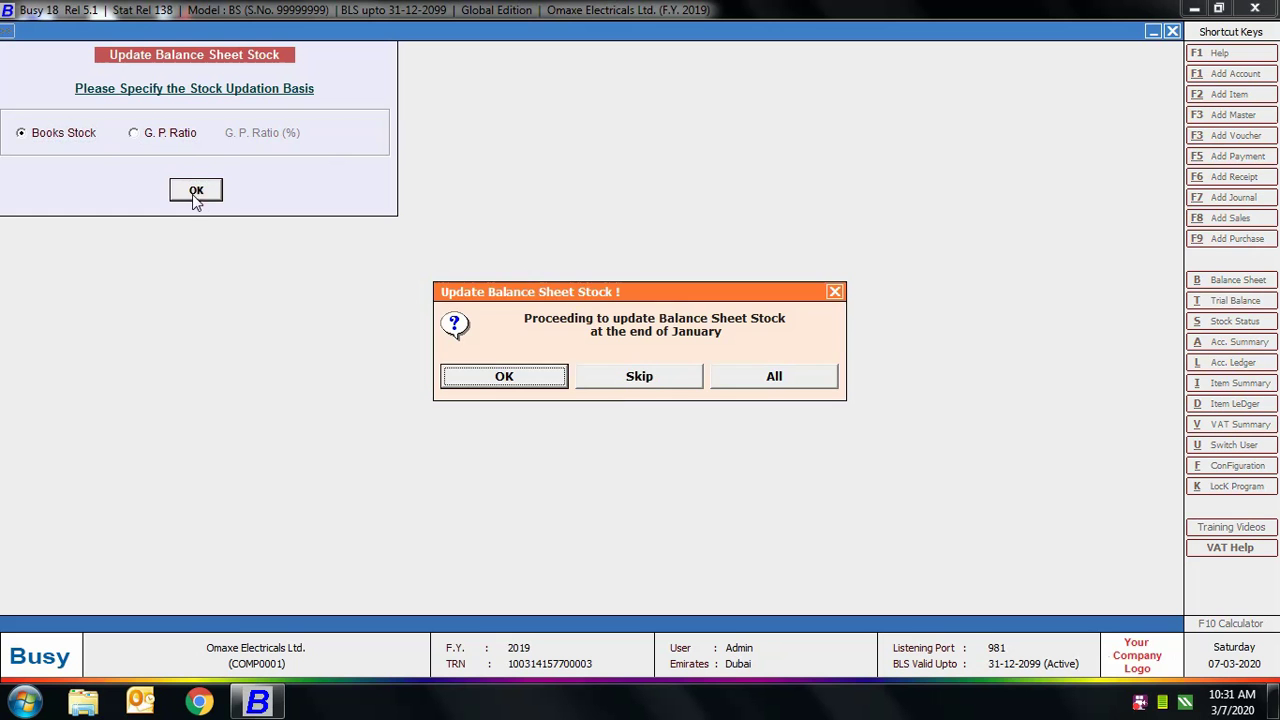
click(770, 380)
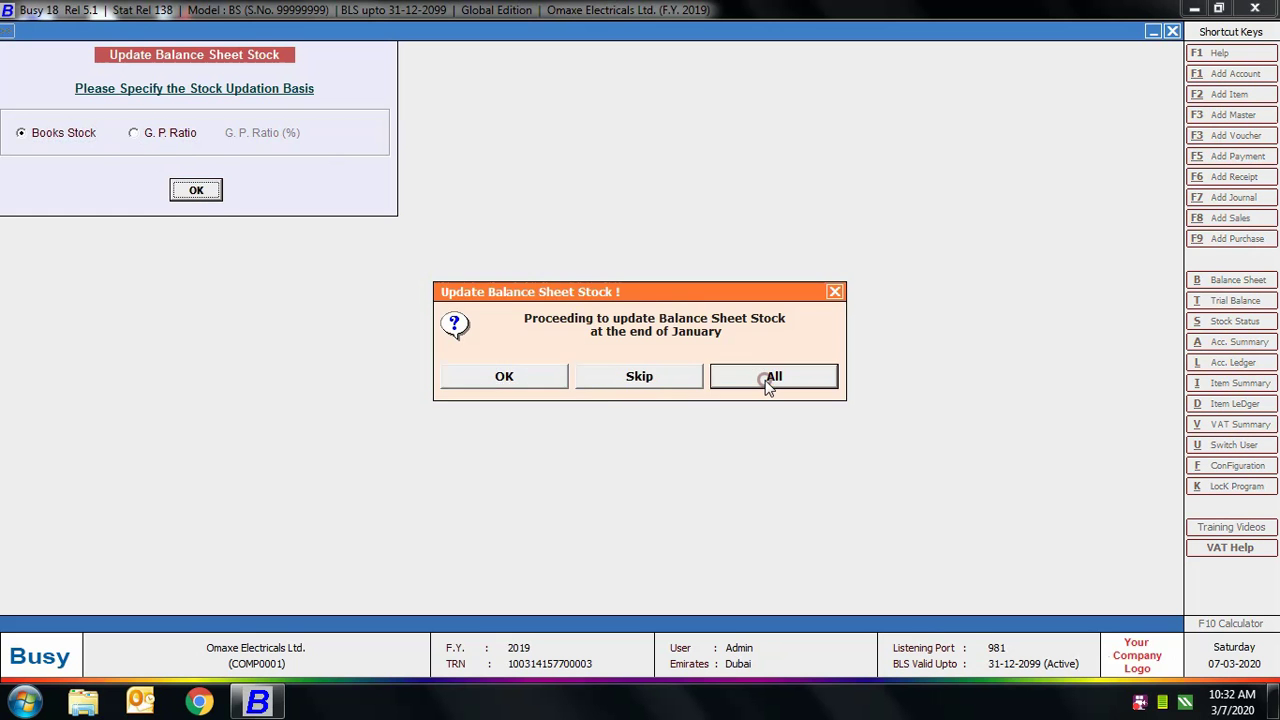
click(1172, 31)
- Try to run Masters Synchronization from the bulk updations
click(230, 145)
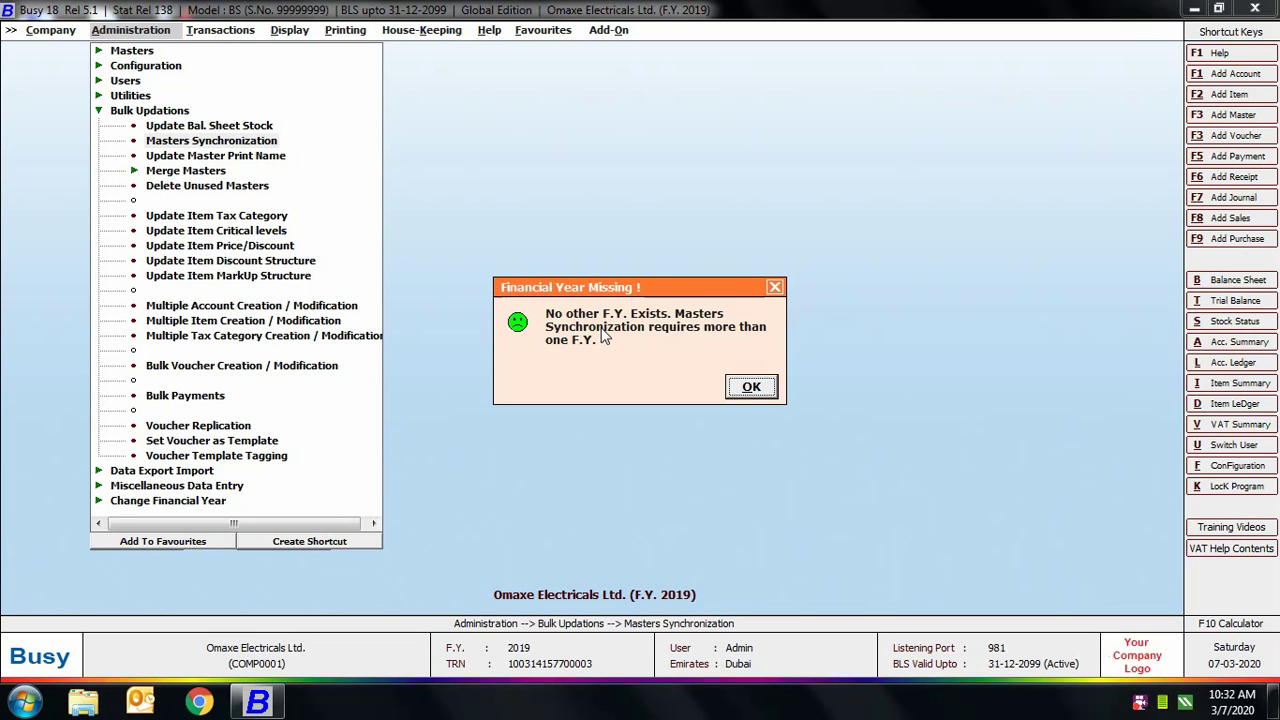
click(756, 389)
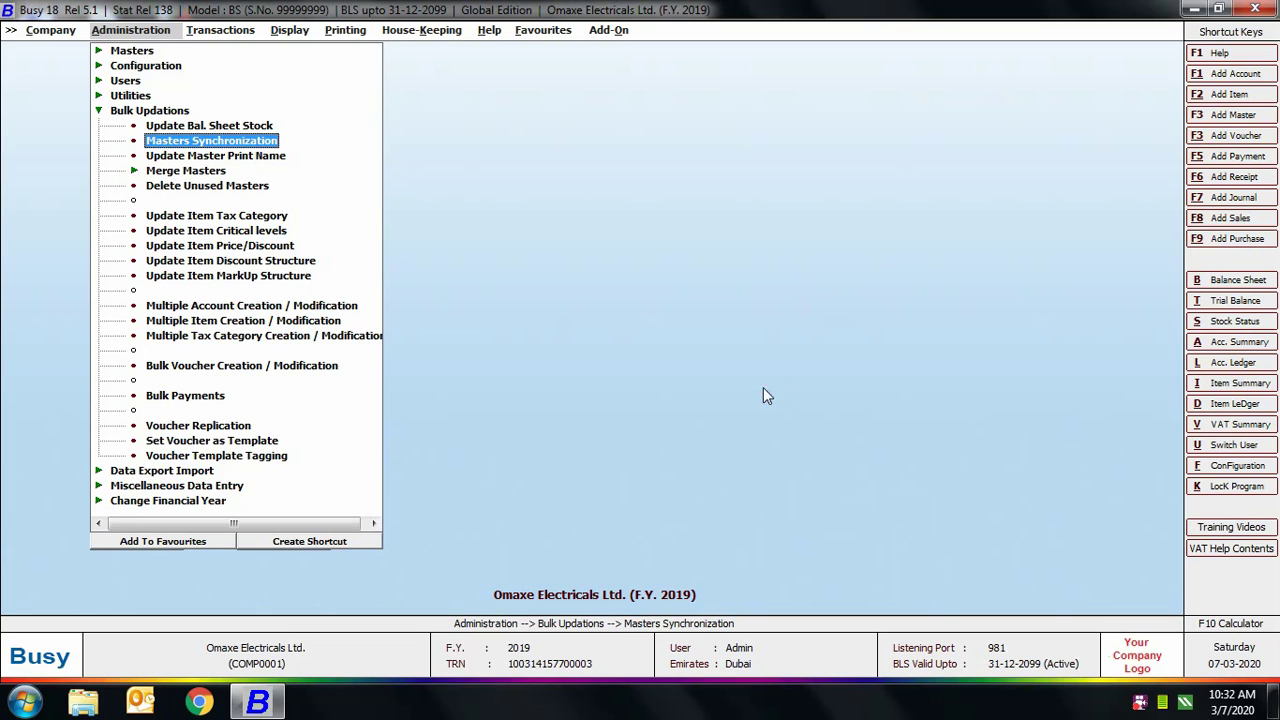
- Update the master print names for the Airconditioners group of items and close the form
click(248, 158)
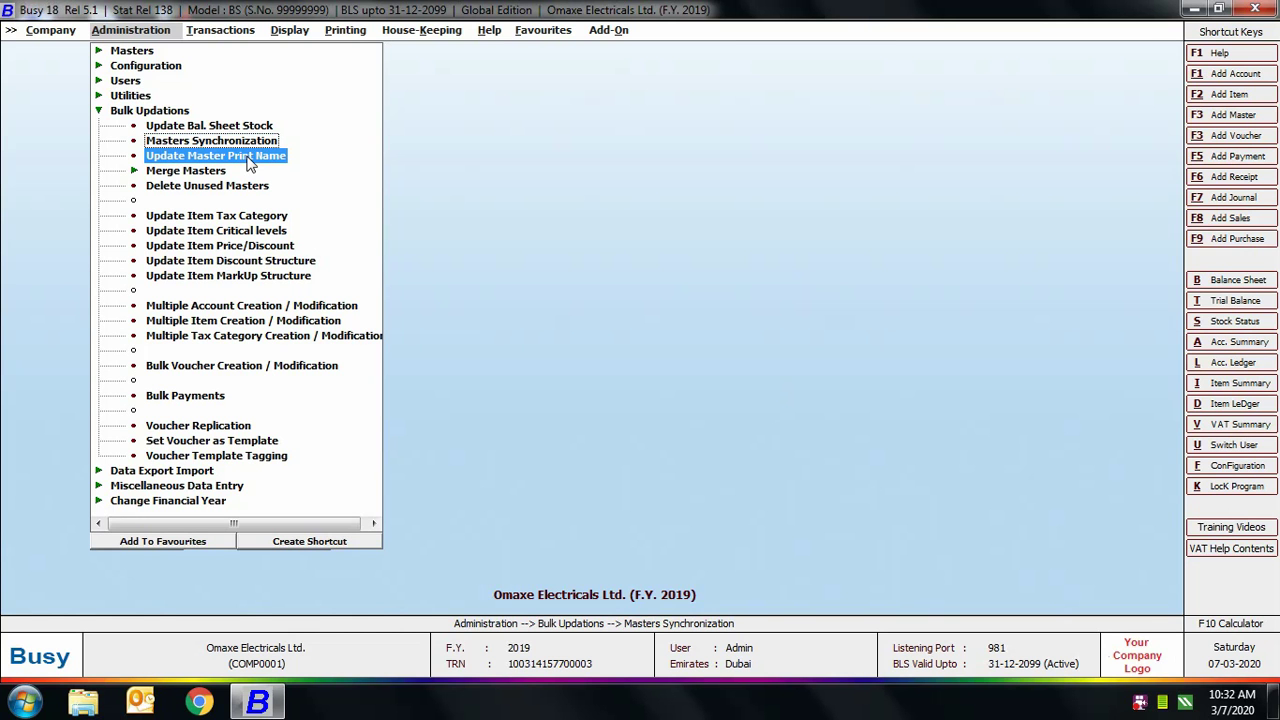
click(248, 158)
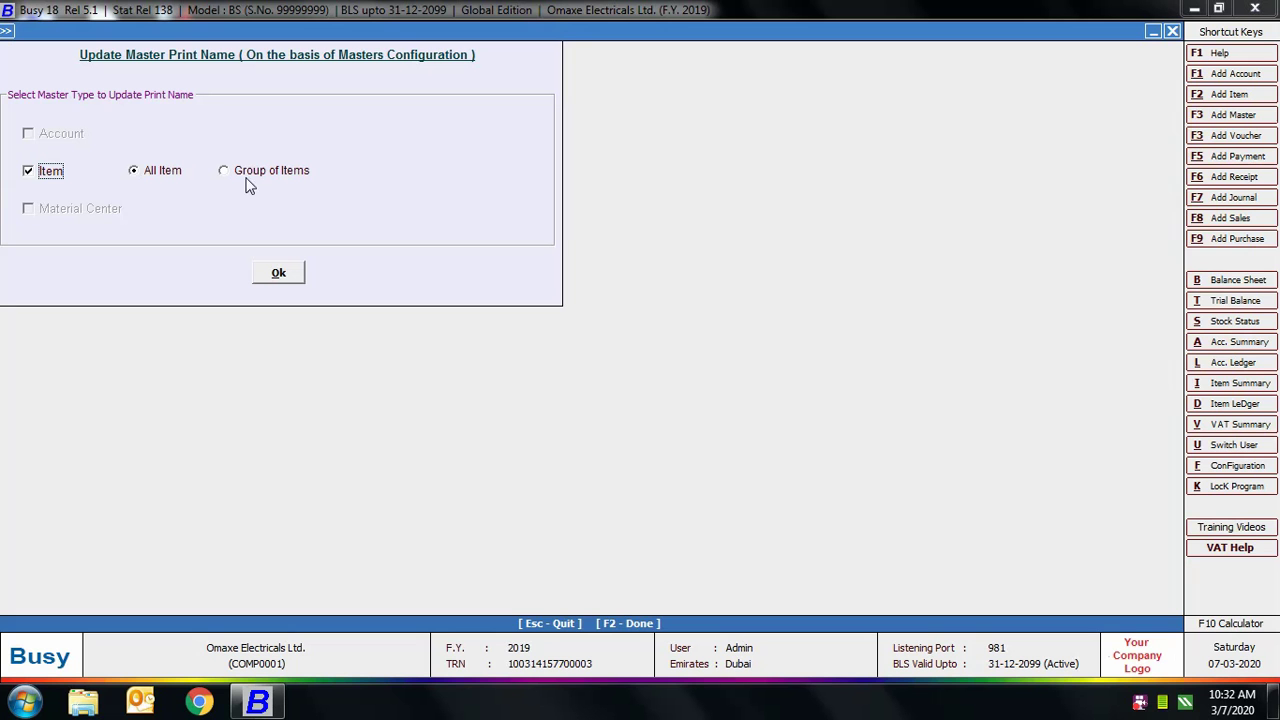
click(226, 172)
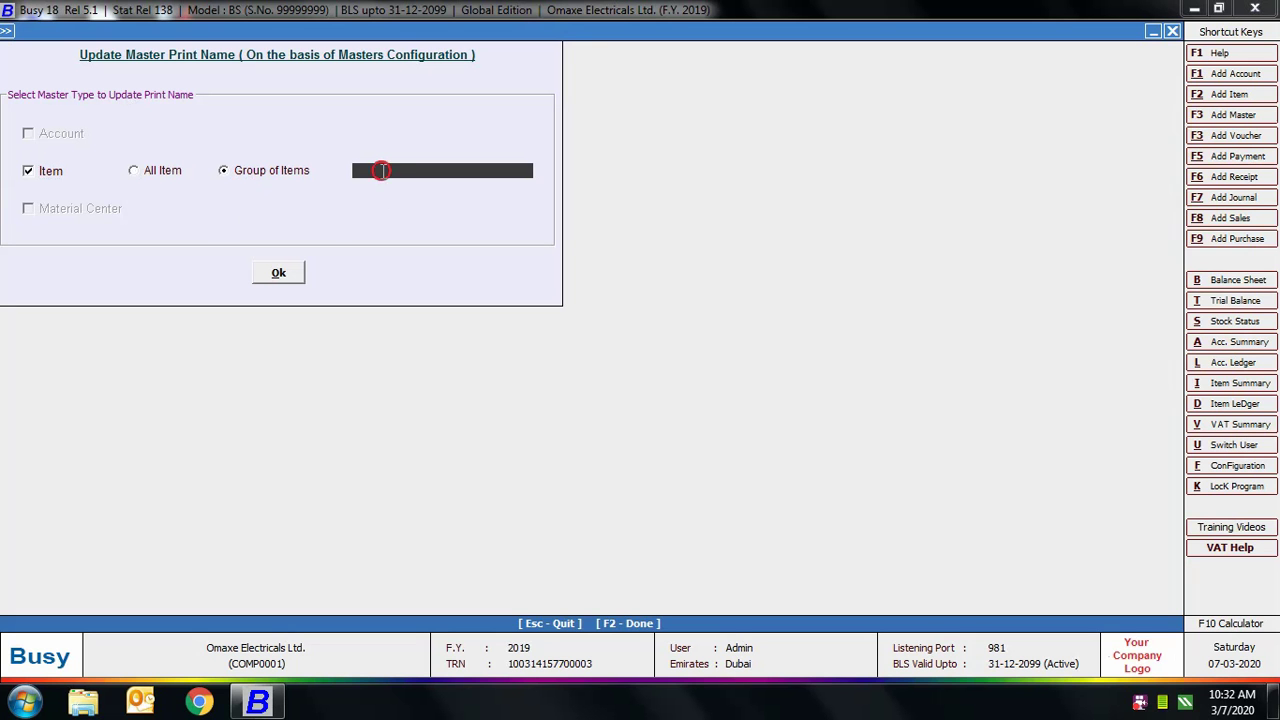
key(Return)
click(290, 276)
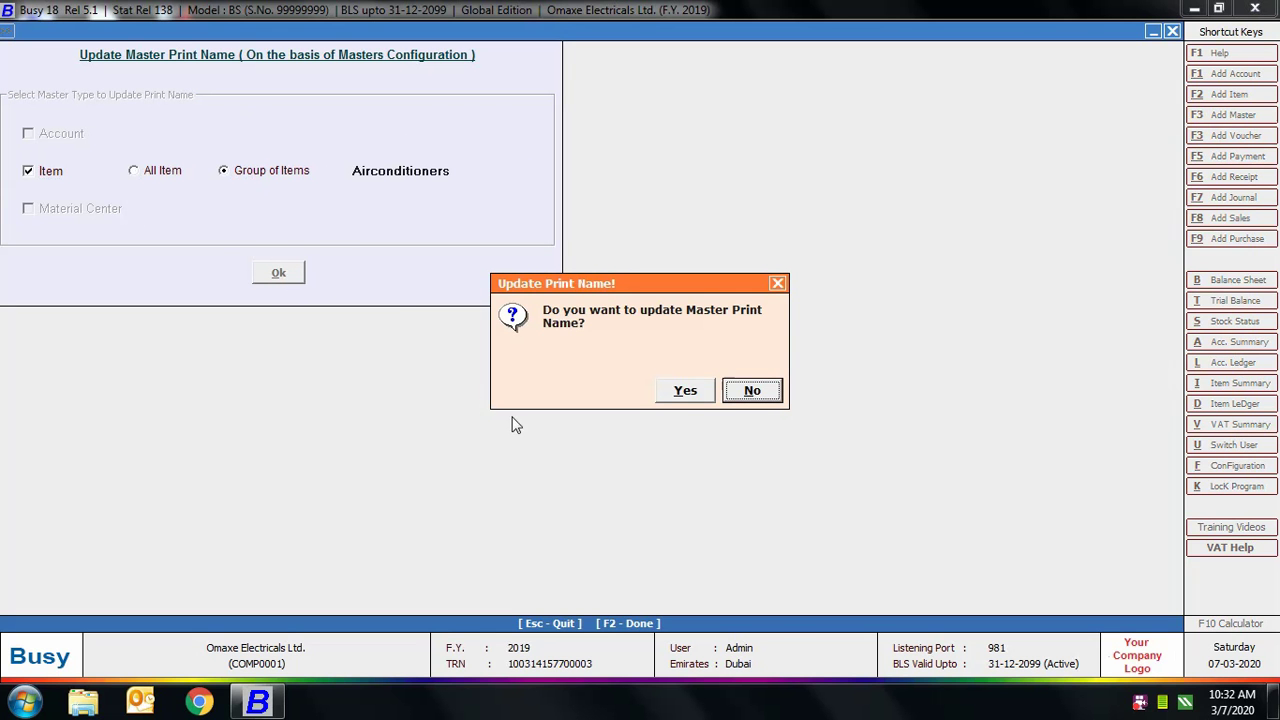
click(700, 392)
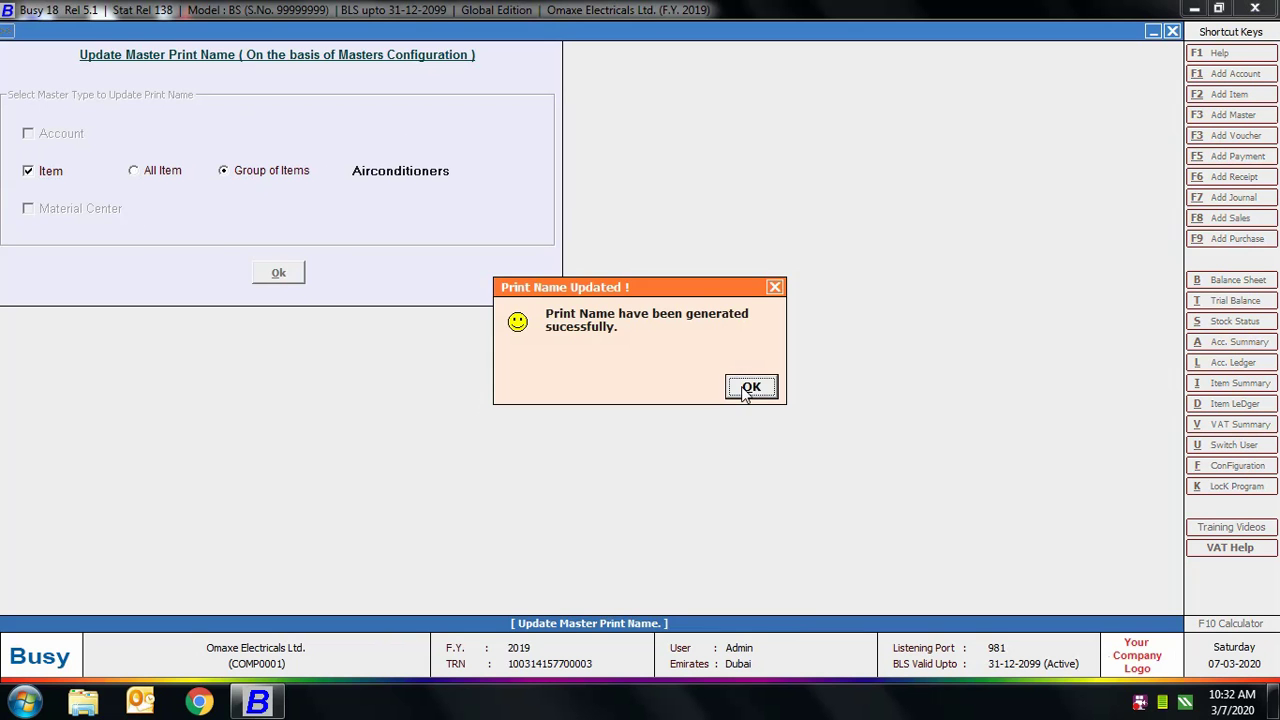
click(748, 386)
click(1172, 31)
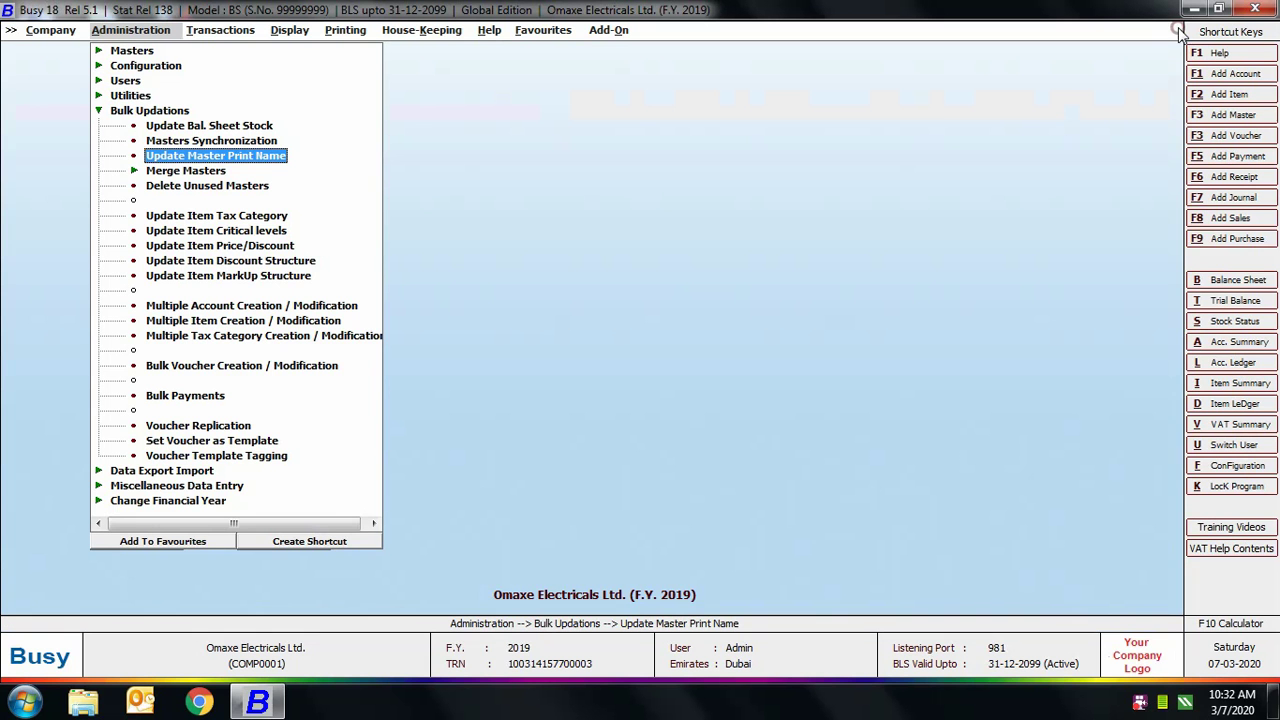
- Set up an item merge with Whirlpool Fridge 250 Litres as source and Whirlpool 250 Litres Refrigerator as target
click(205, 171)
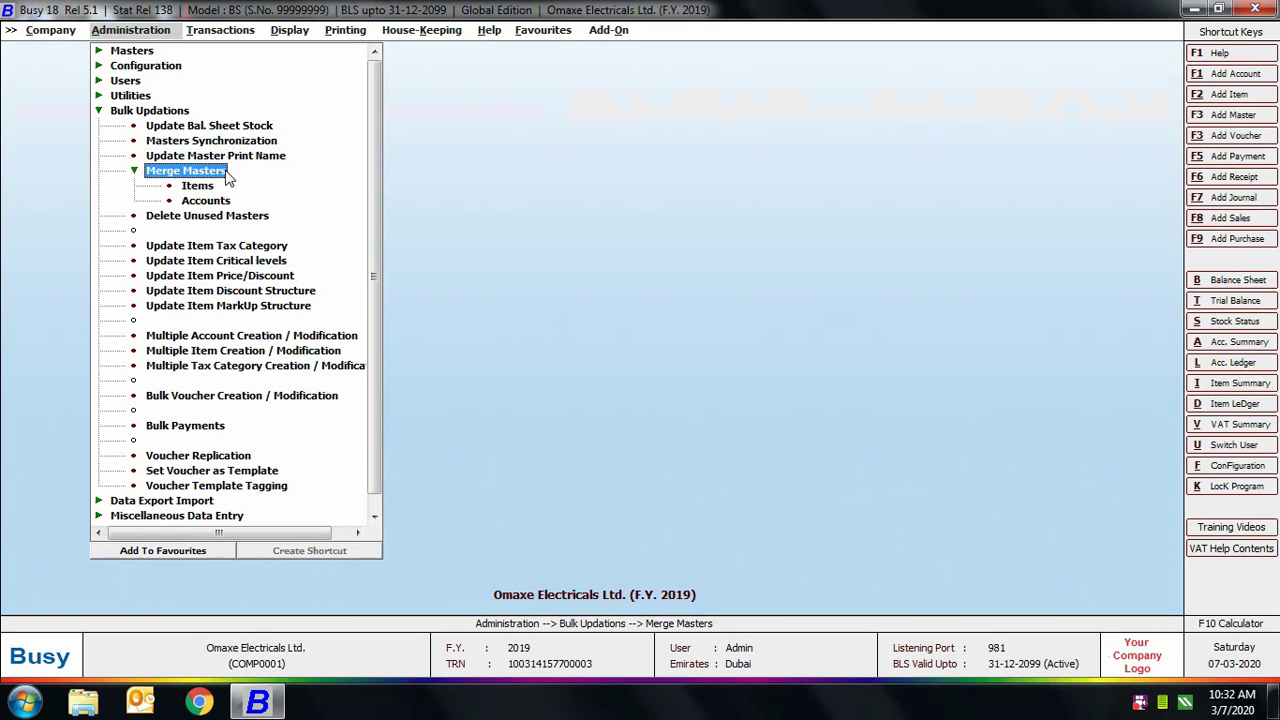
double_click(197, 186)
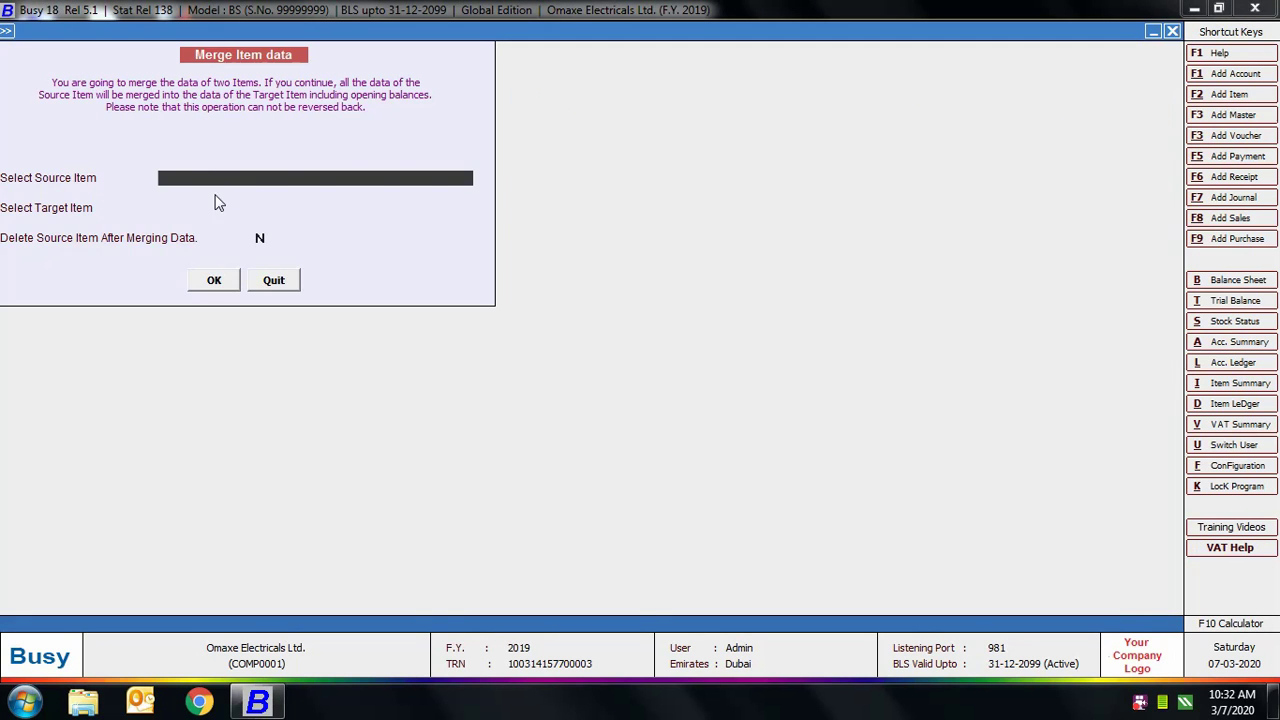
text(whi)
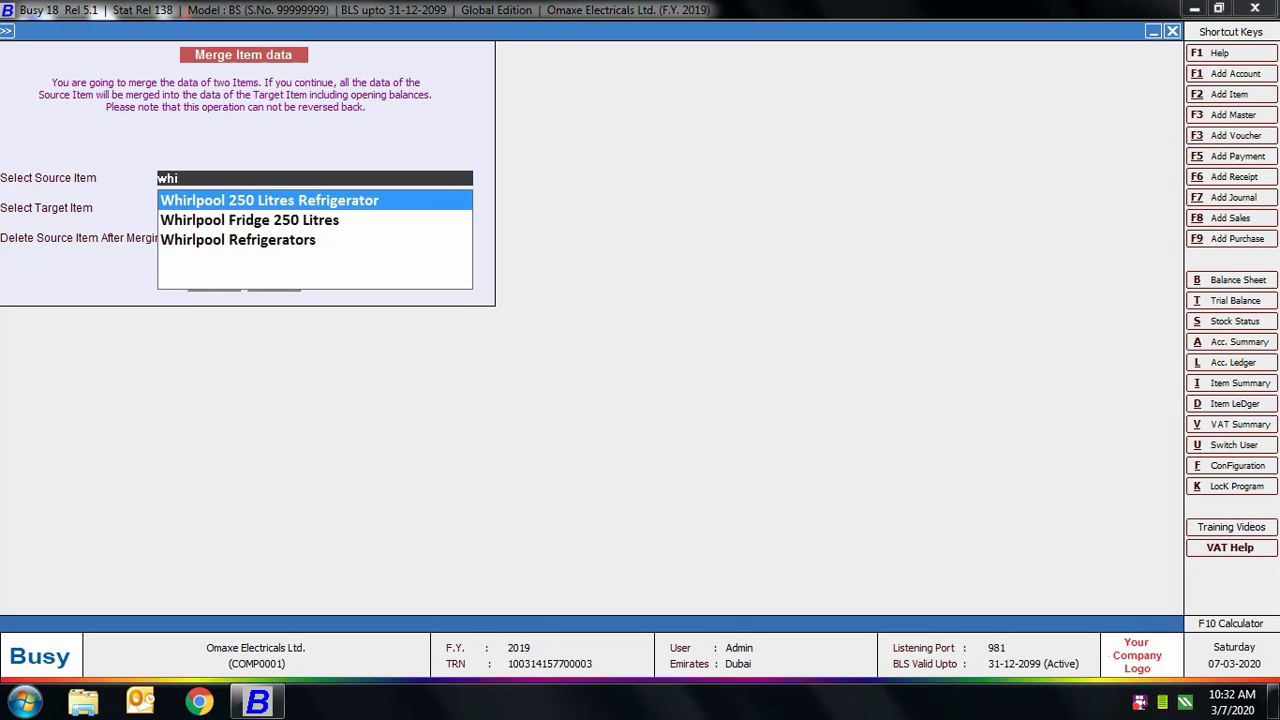
key(Down)
key(Return)
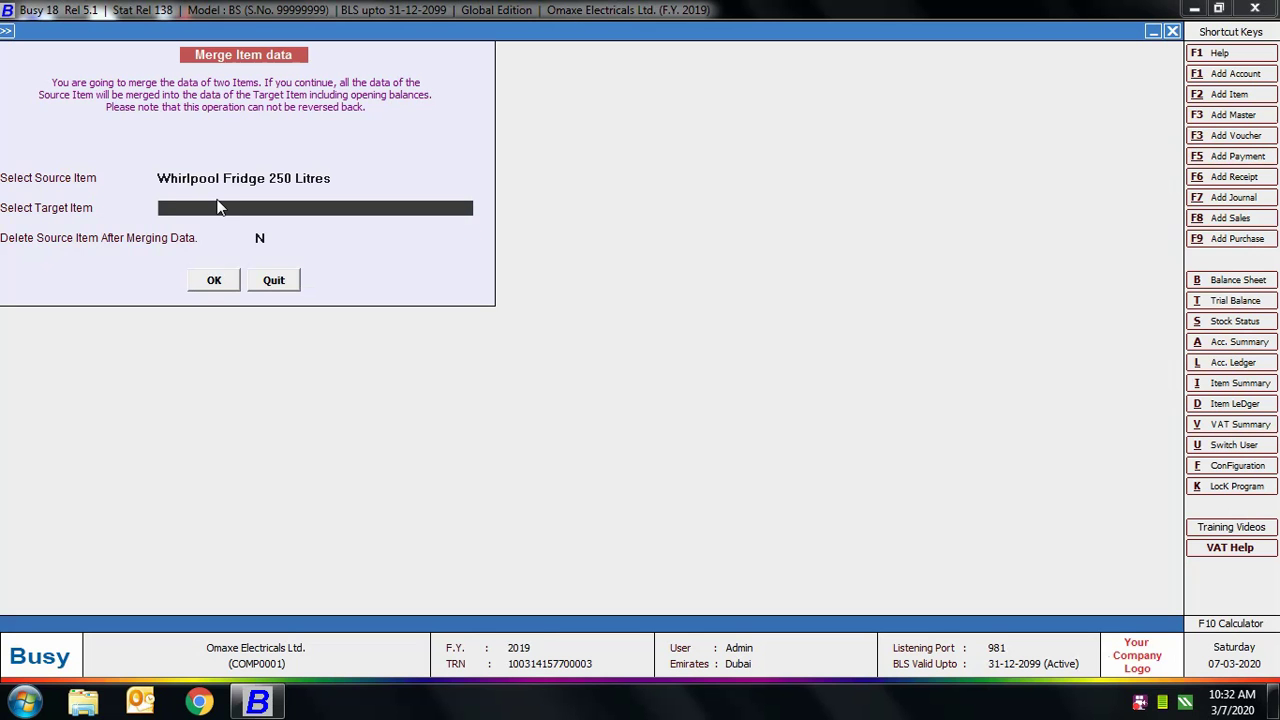
text(whi)
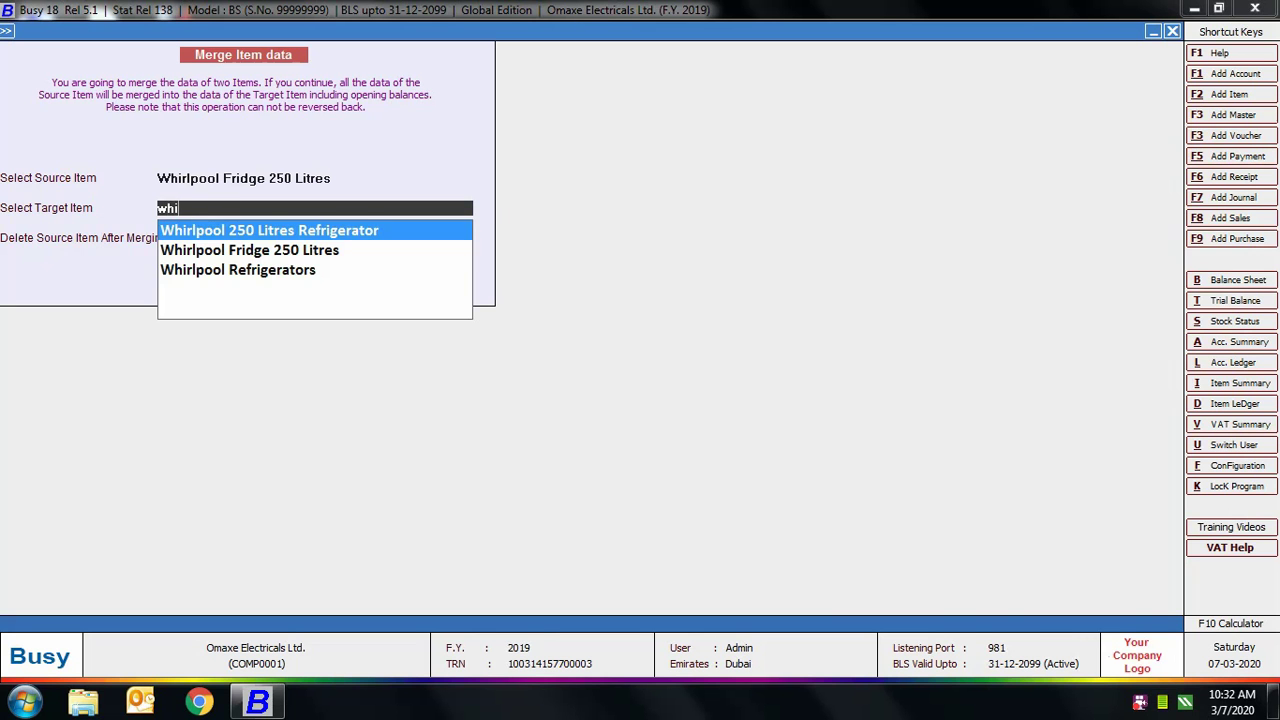
key(Return)
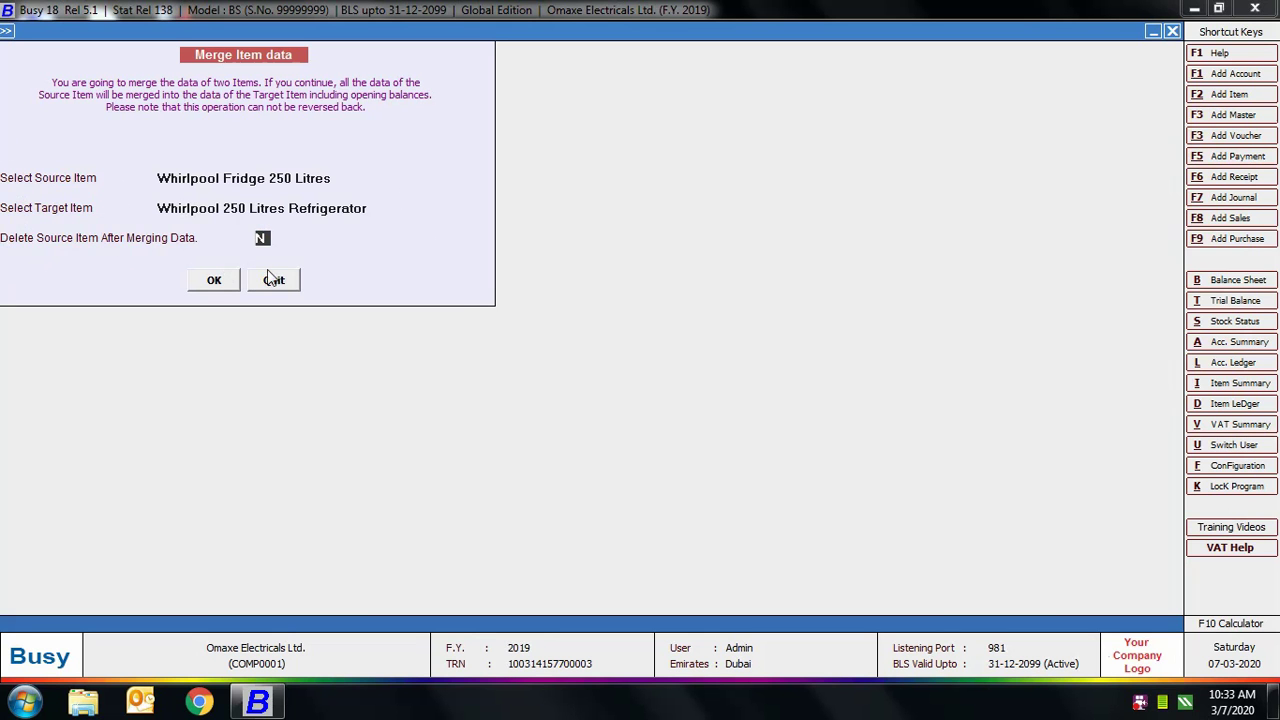
- Choose to delete the source item after merging, run the data merge and leave the merge form
key(y)
click(228, 287)
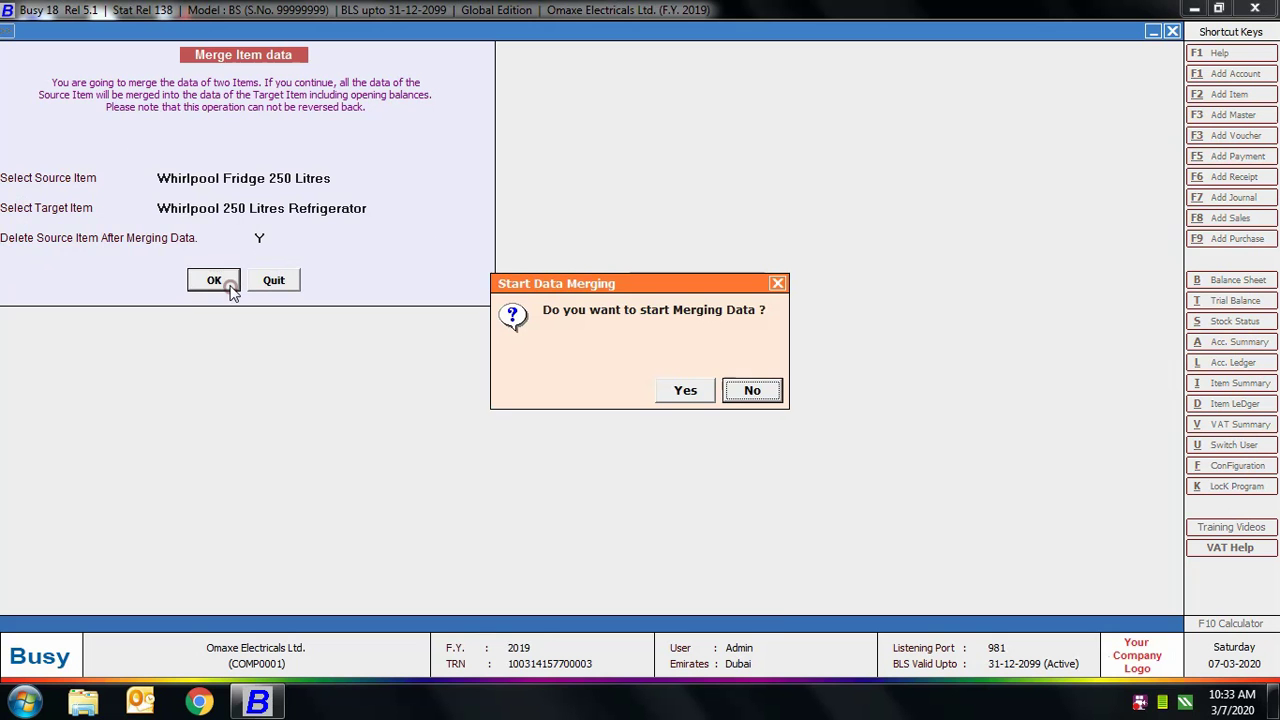
click(687, 392)
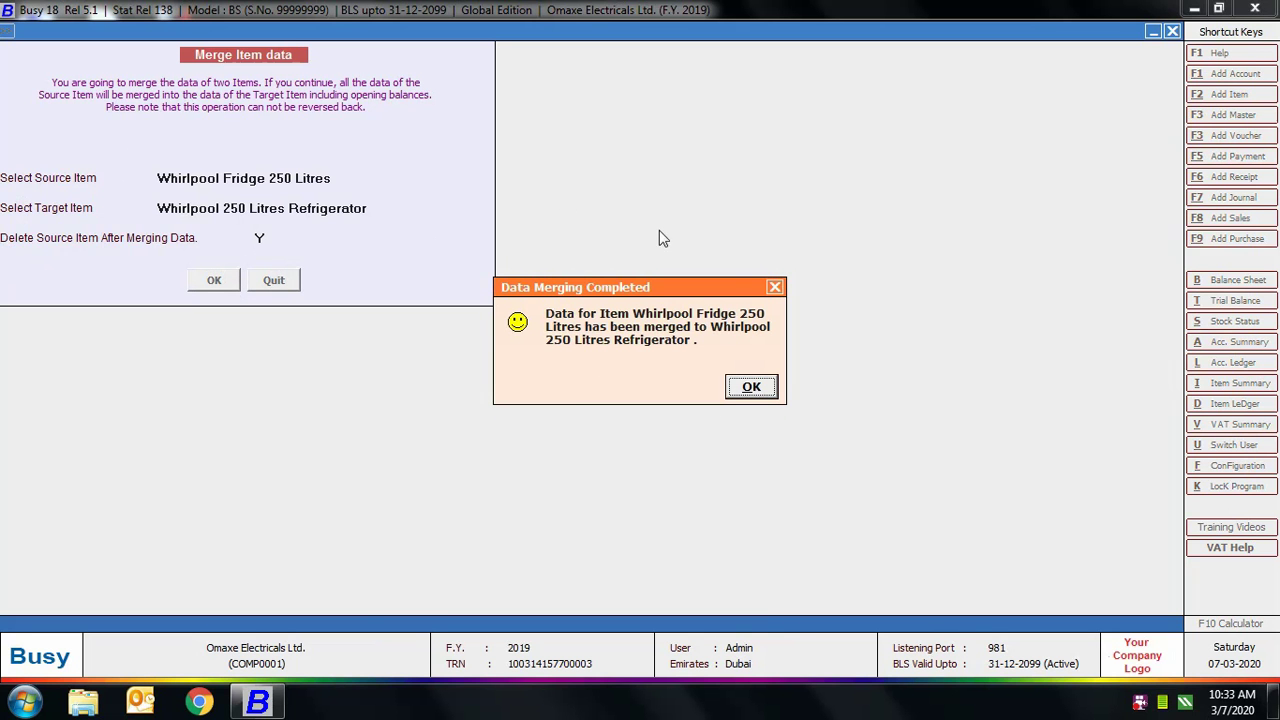
click(752, 388)
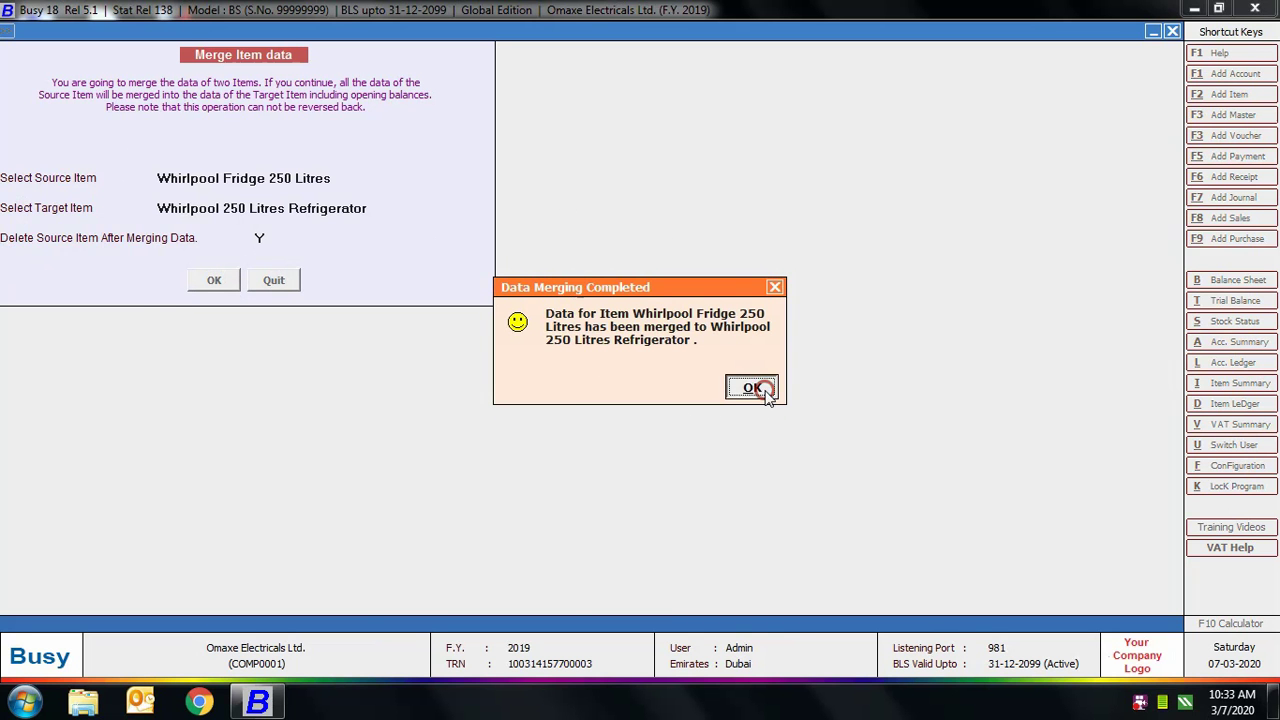
key(Escape)
key(Escape)
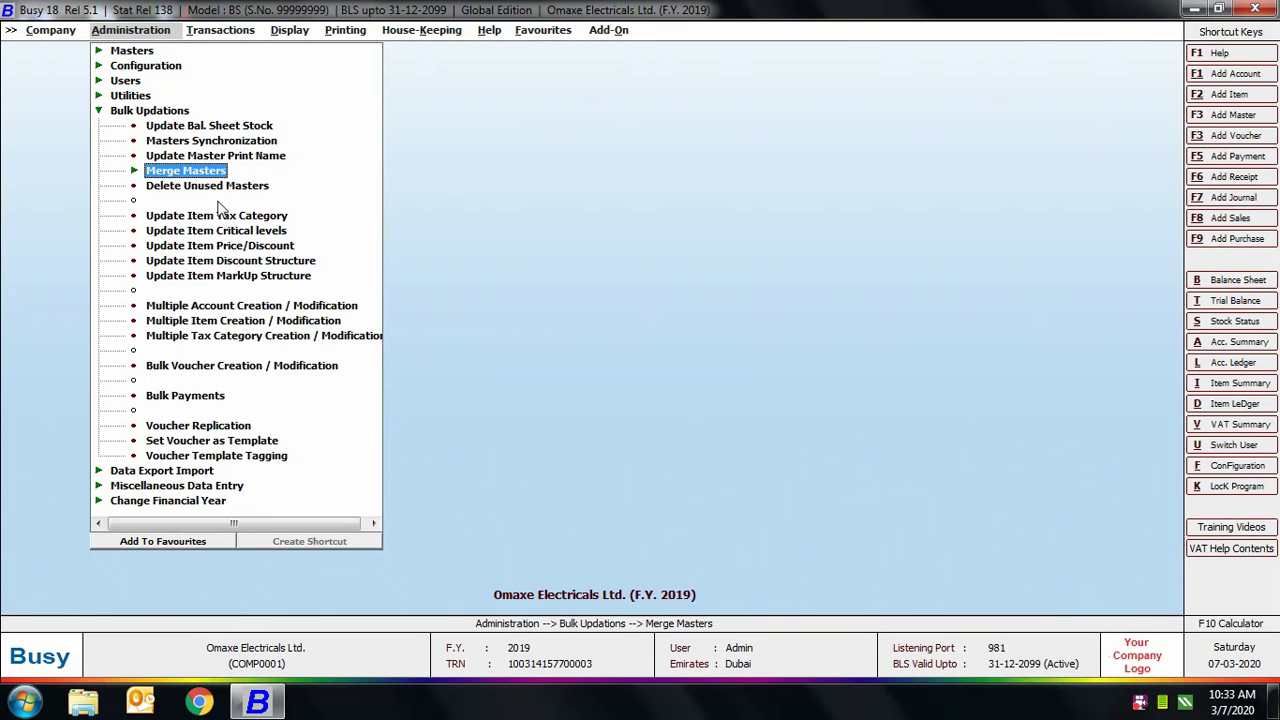
- Examine the unused masters deletion options for material centres and items, and quit without deleting anything
click(215, 200)
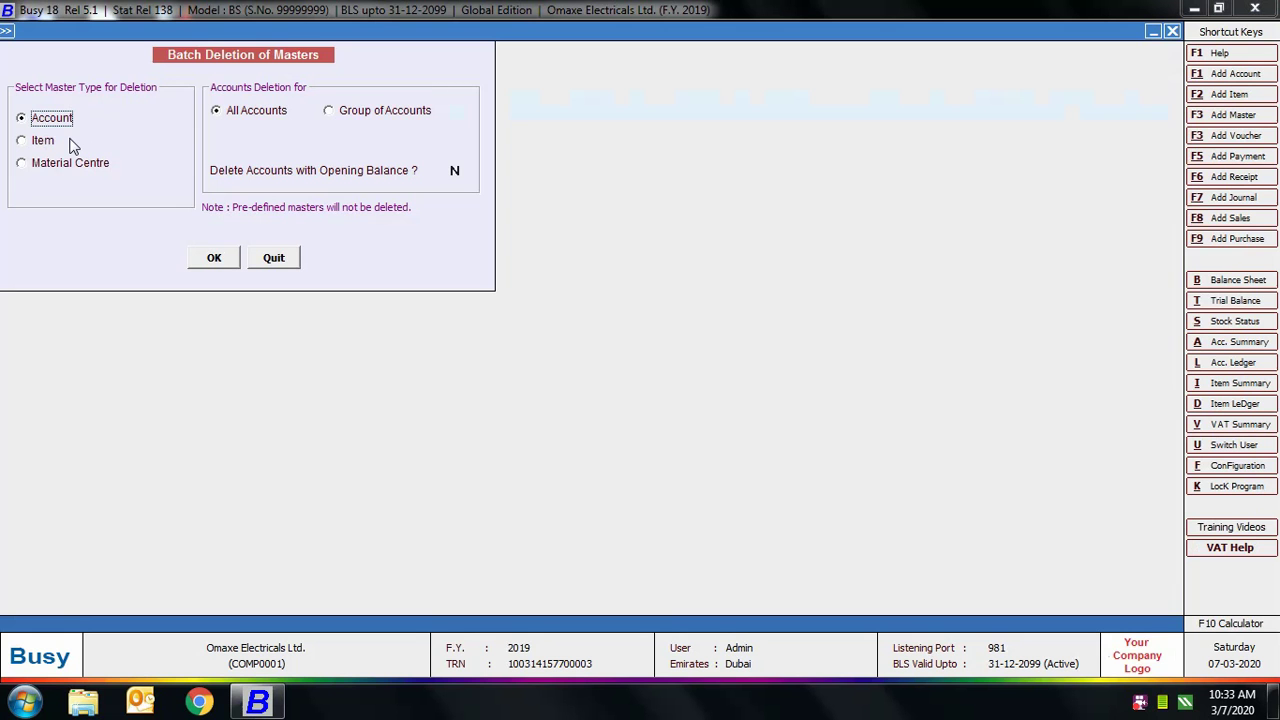
click(94, 164)
click(48, 143)
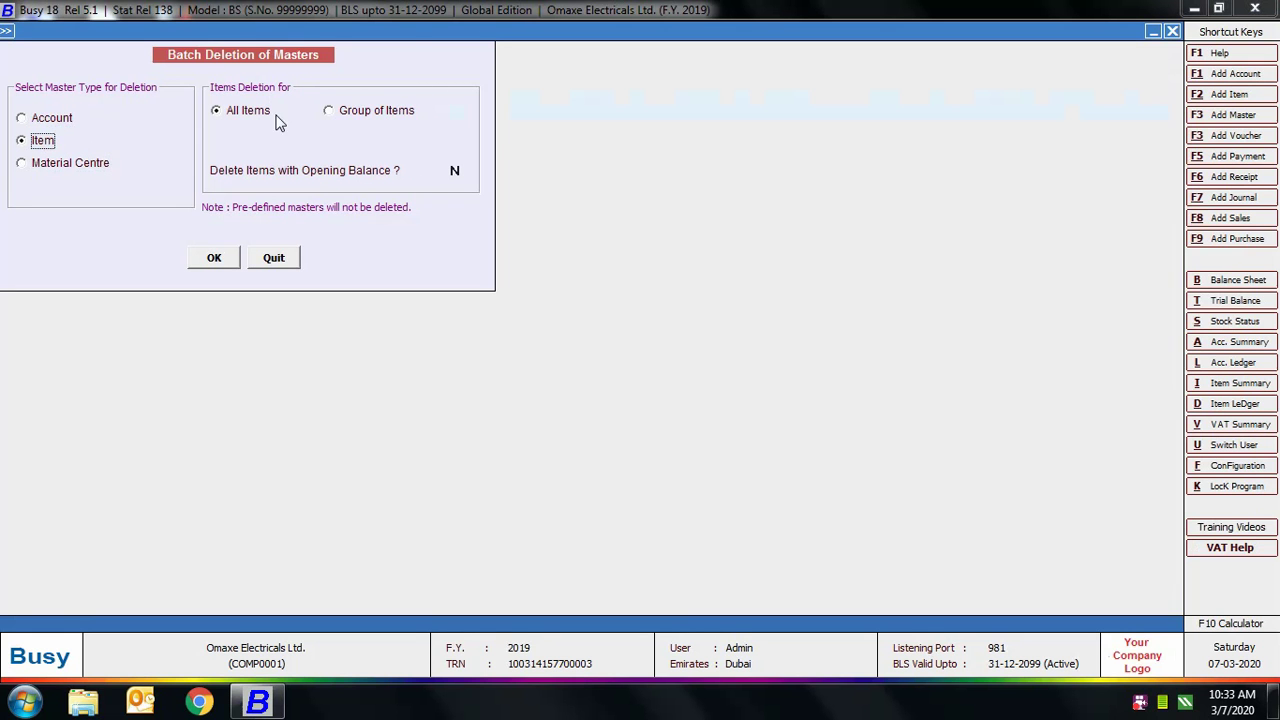
click(456, 171)
click(267, 258)
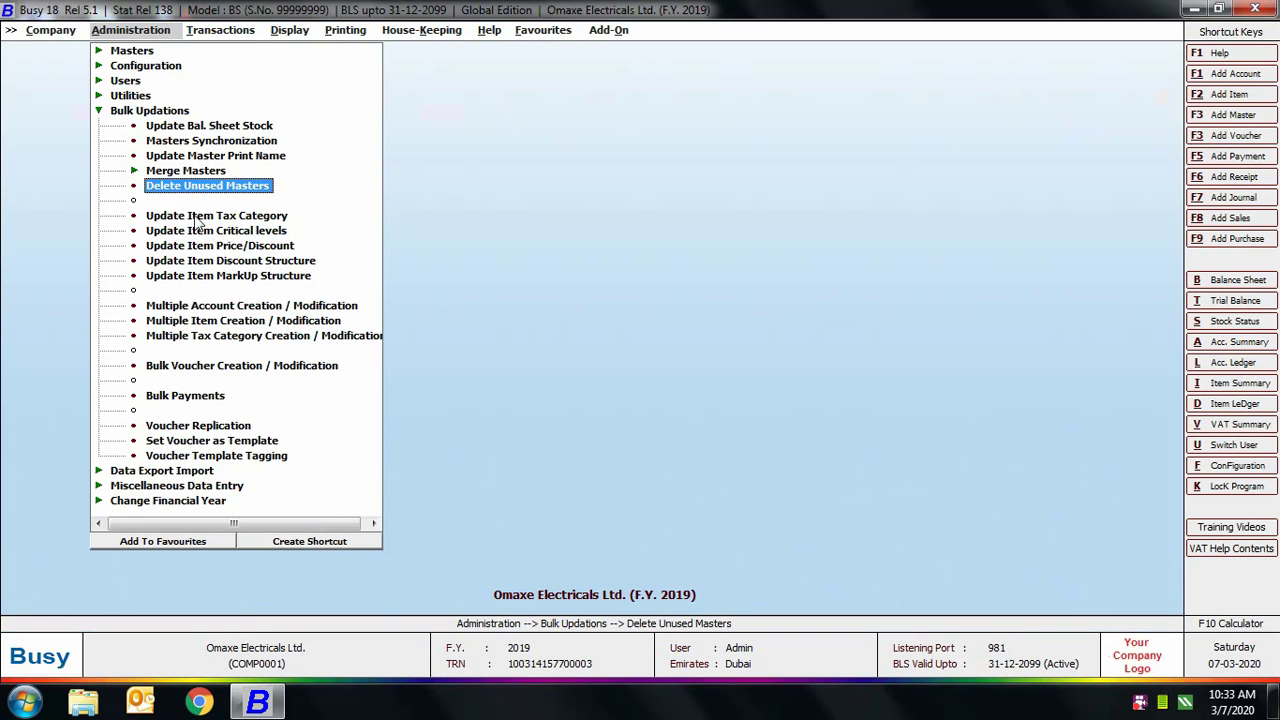
- Fill in the item tax category update with 5% for all items, and quit without saving
click(178, 216)
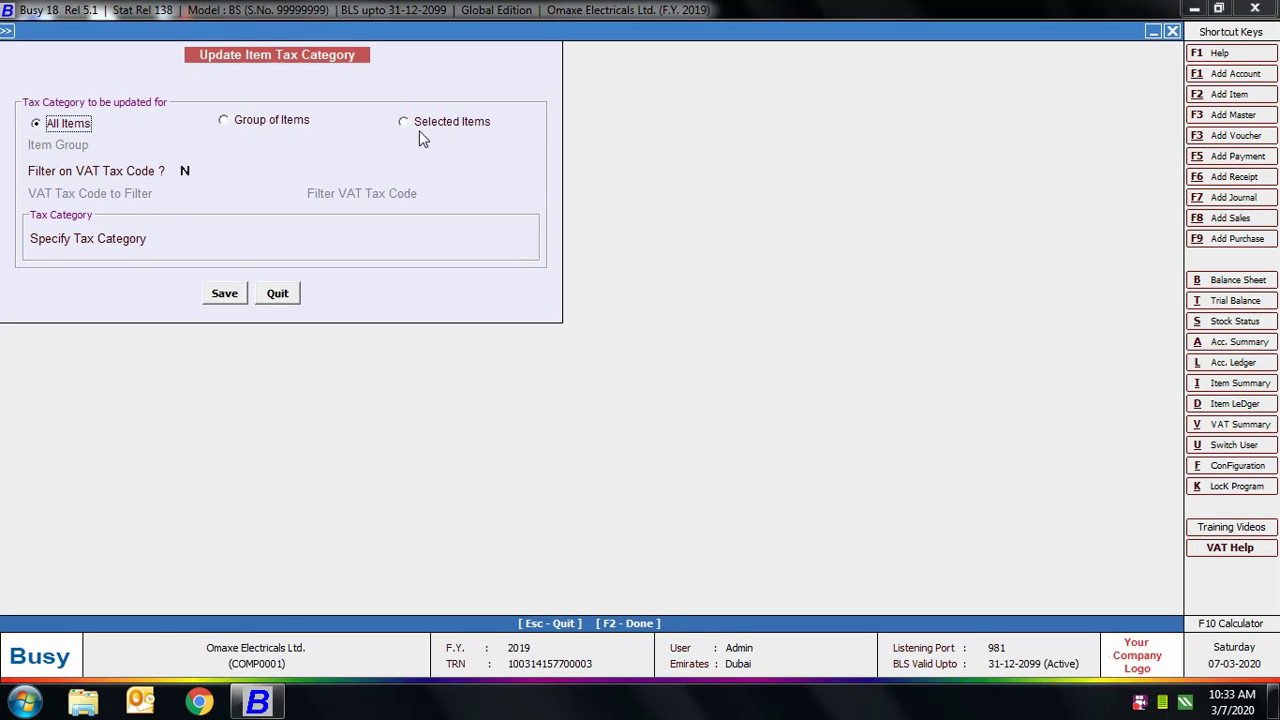
key(Return)
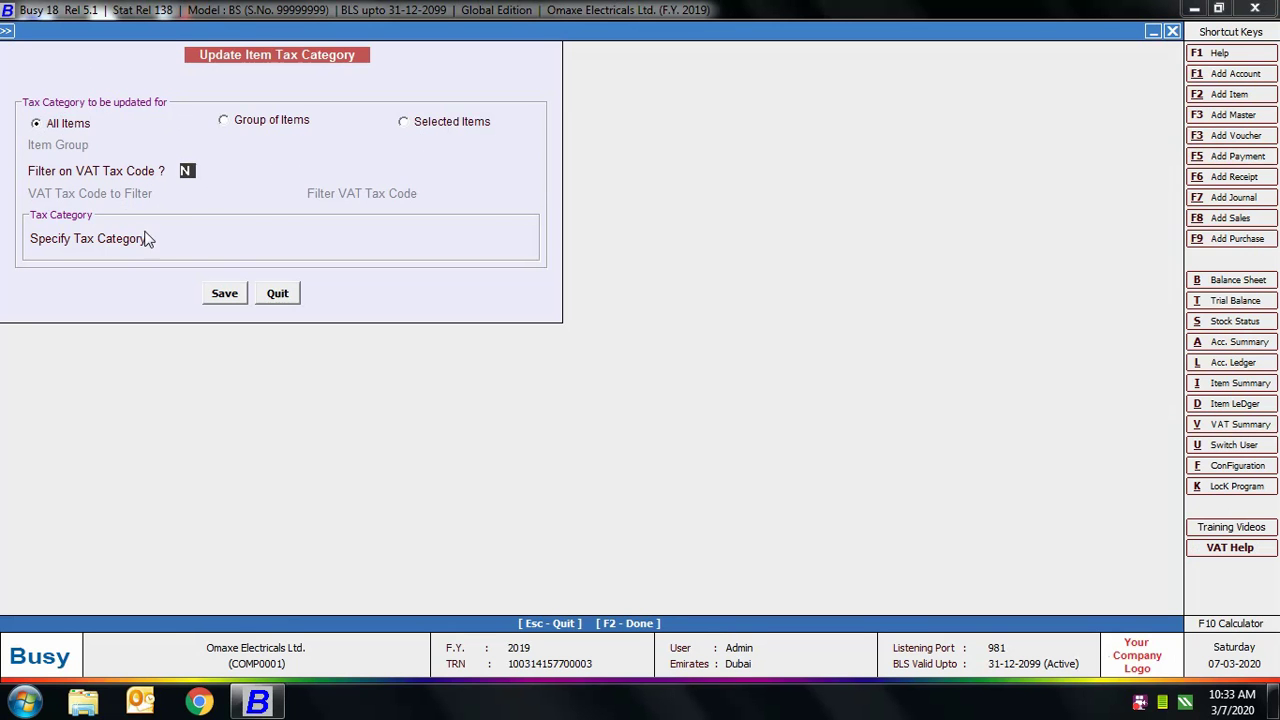
click(218, 241)
text(5)
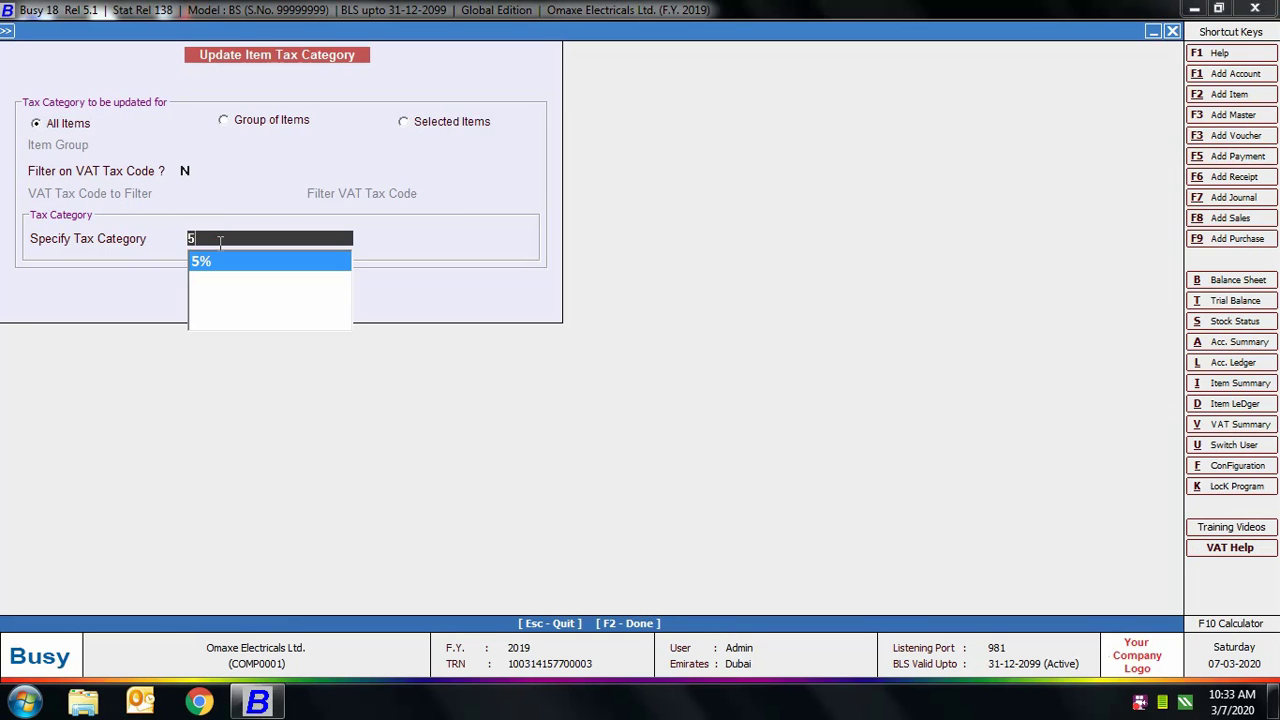
key(Return)
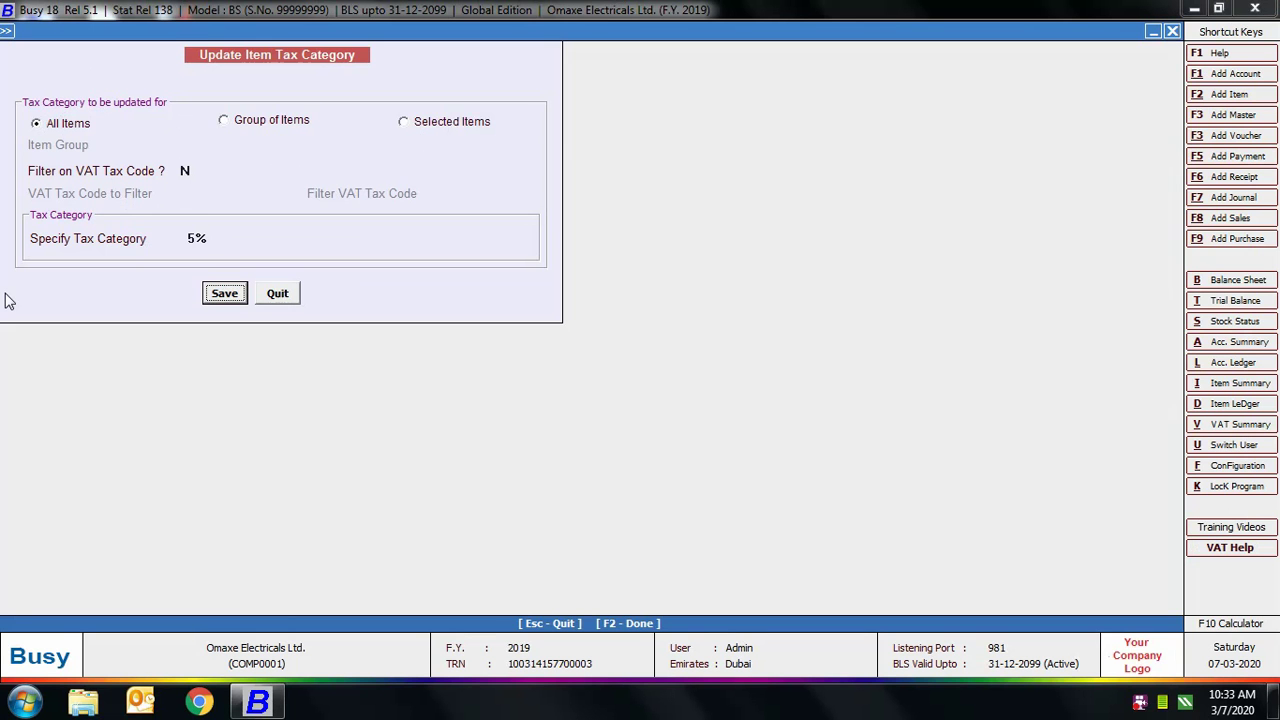
click(276, 294)
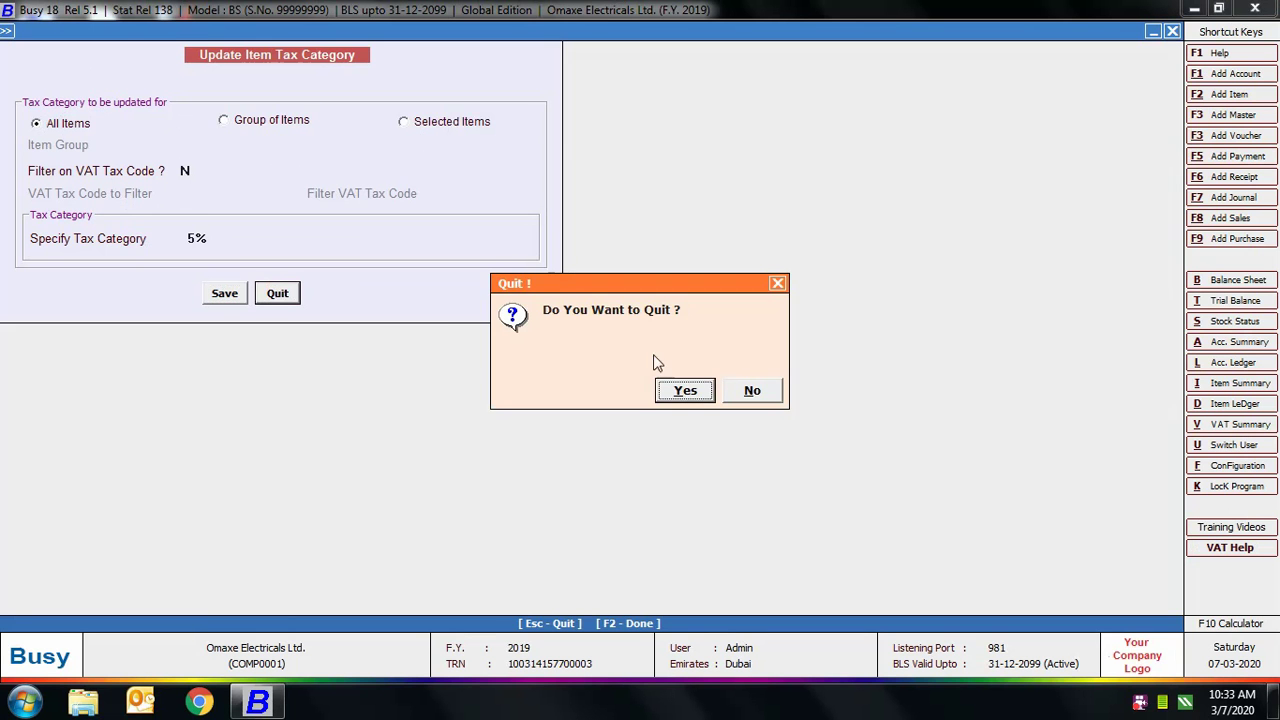
click(703, 390)
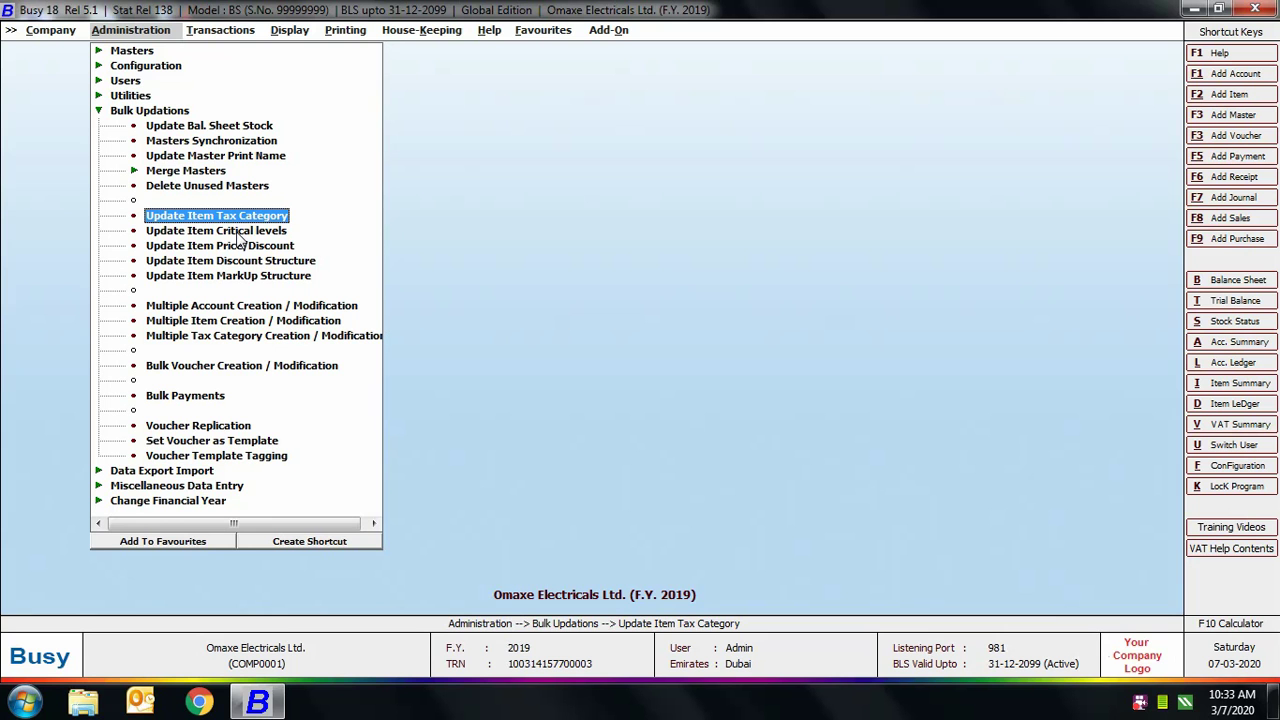
- In the item critical level update, specify 10 days each for the minimum, re-order and maximum levels
click(240, 234)
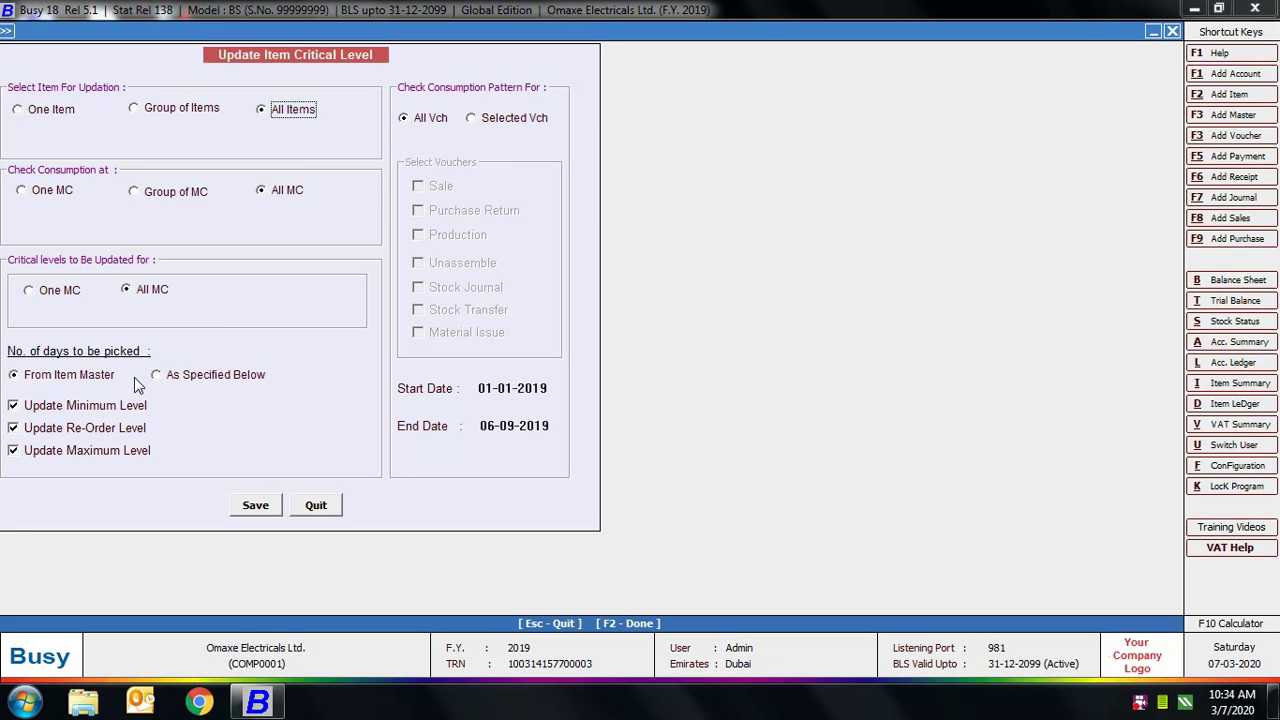
click(172, 376)
click(195, 404)
text(10)
key(Return)
text(10)
key(Return)
text(10)
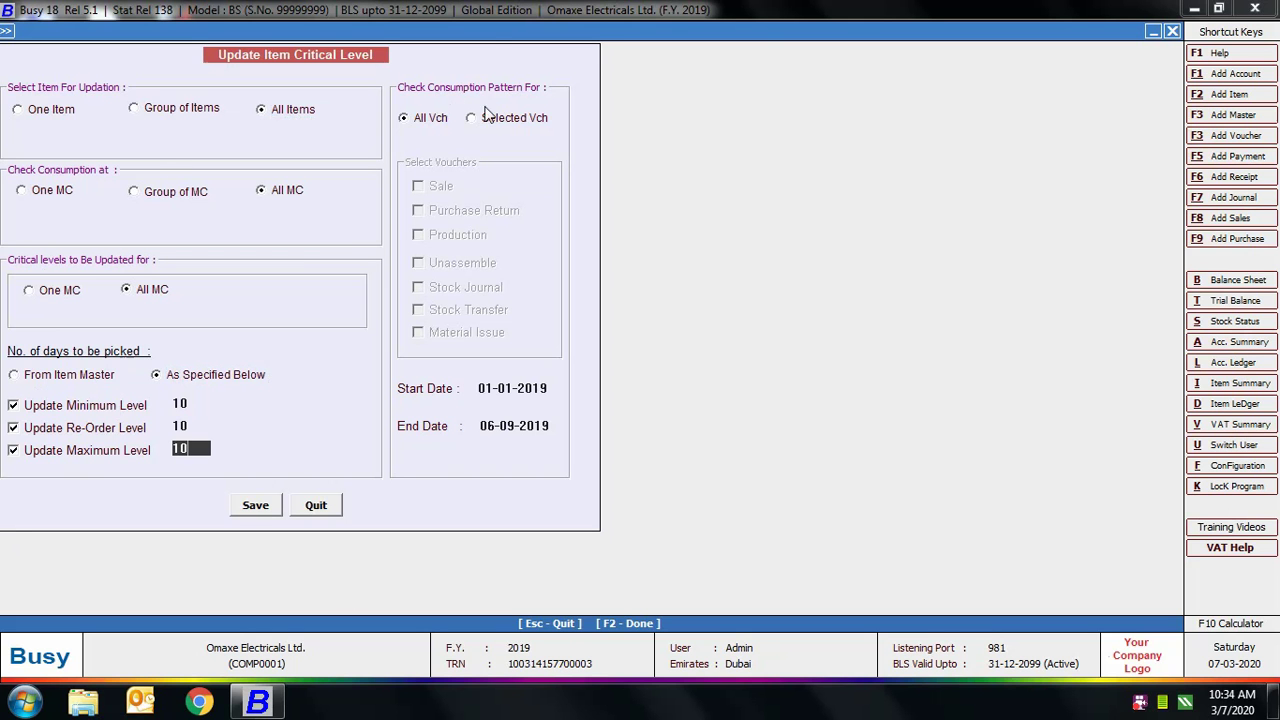
- Restrict the consumption pattern check to selected vouchers: Sale, Stock Journal and Material Issue
click(514, 118)
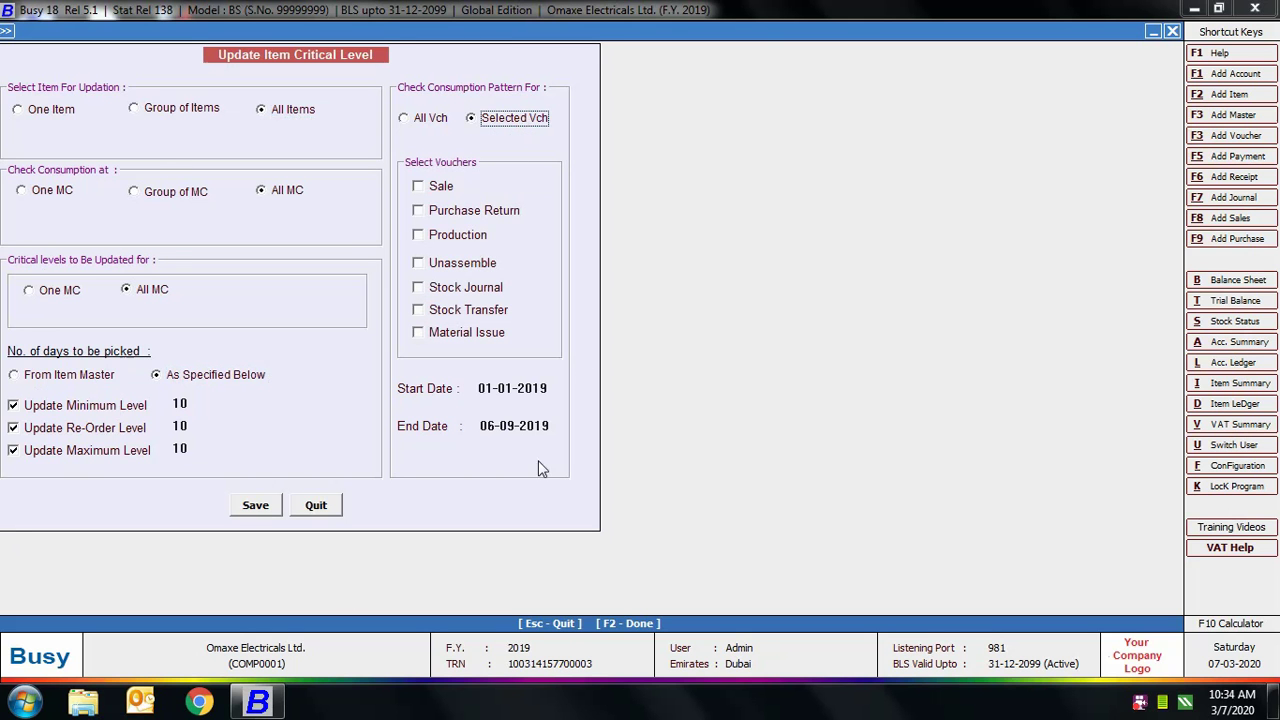
click(418, 187)
click(456, 290)
click(440, 336)
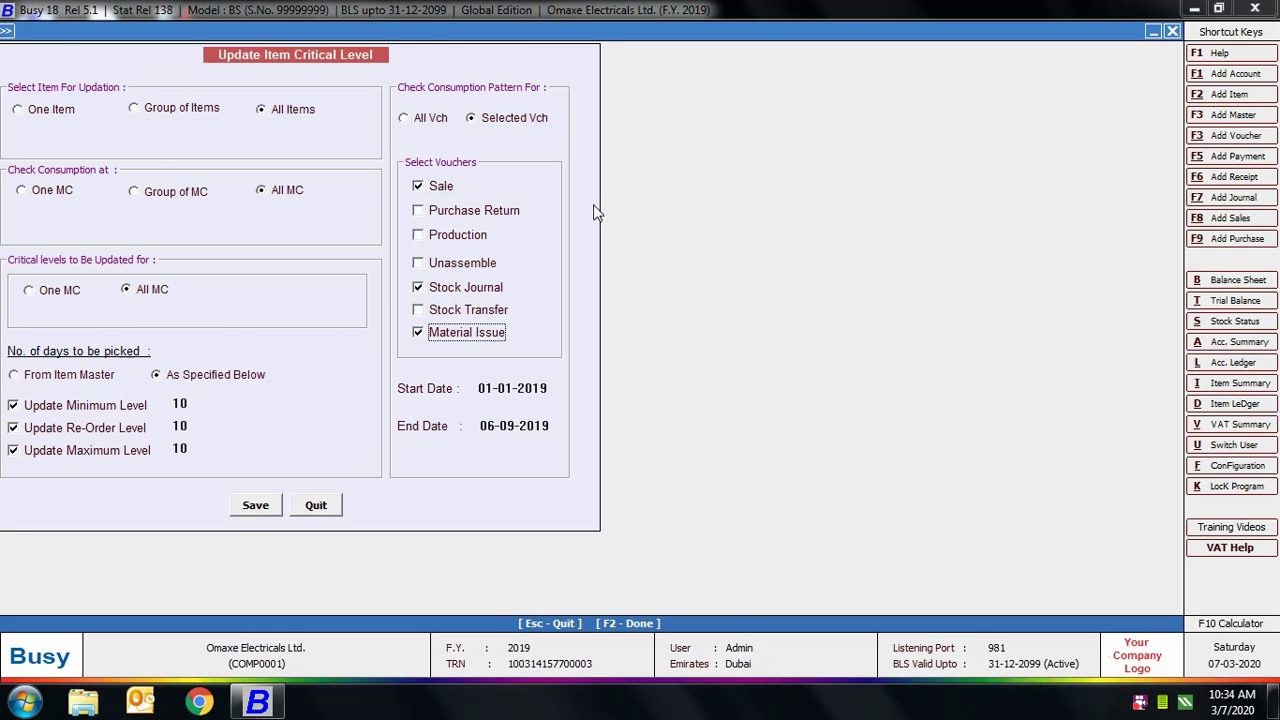
- Set the consumption pattern check back to all vouchers and select the end date for editing
click(441, 124)
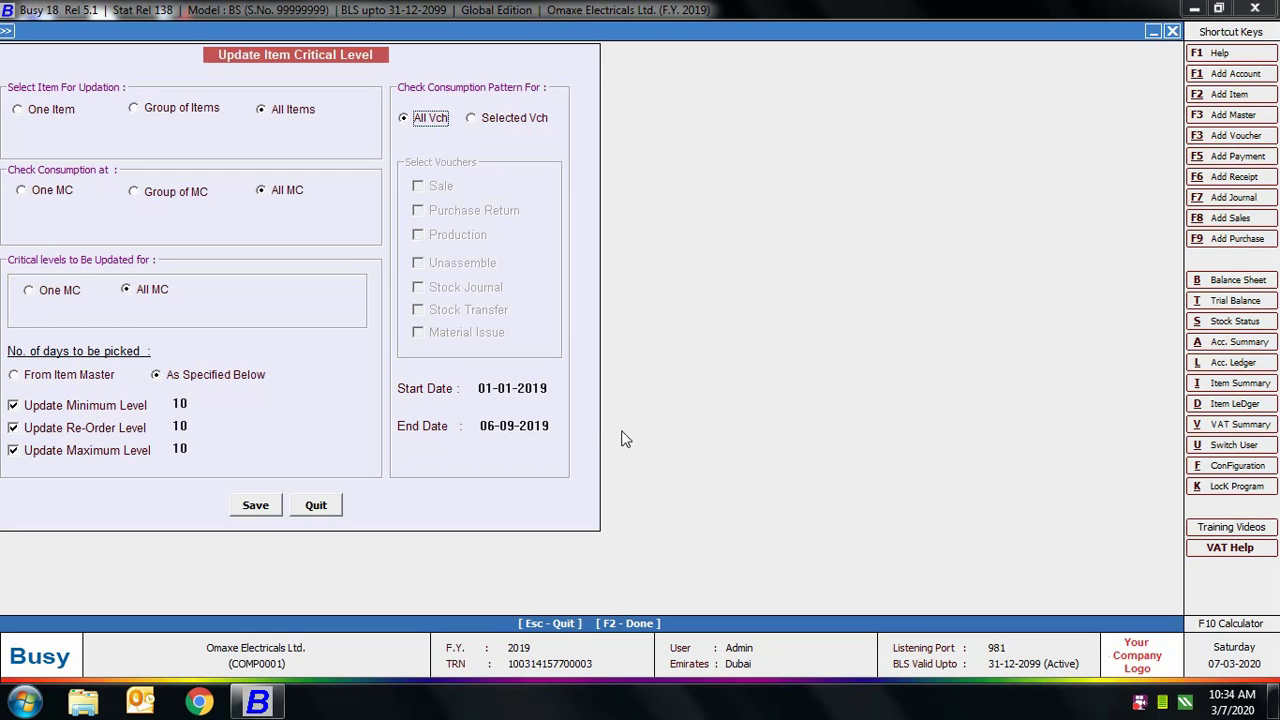
click(560, 424)
click(546, 424)
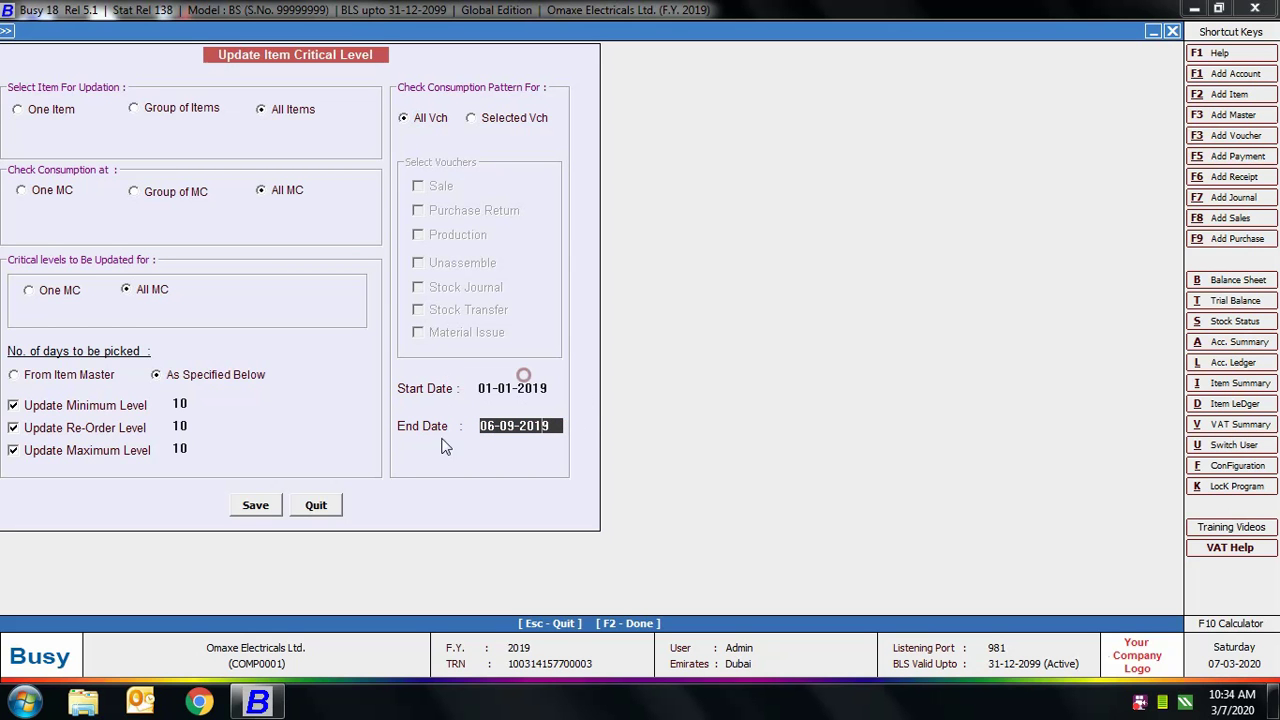
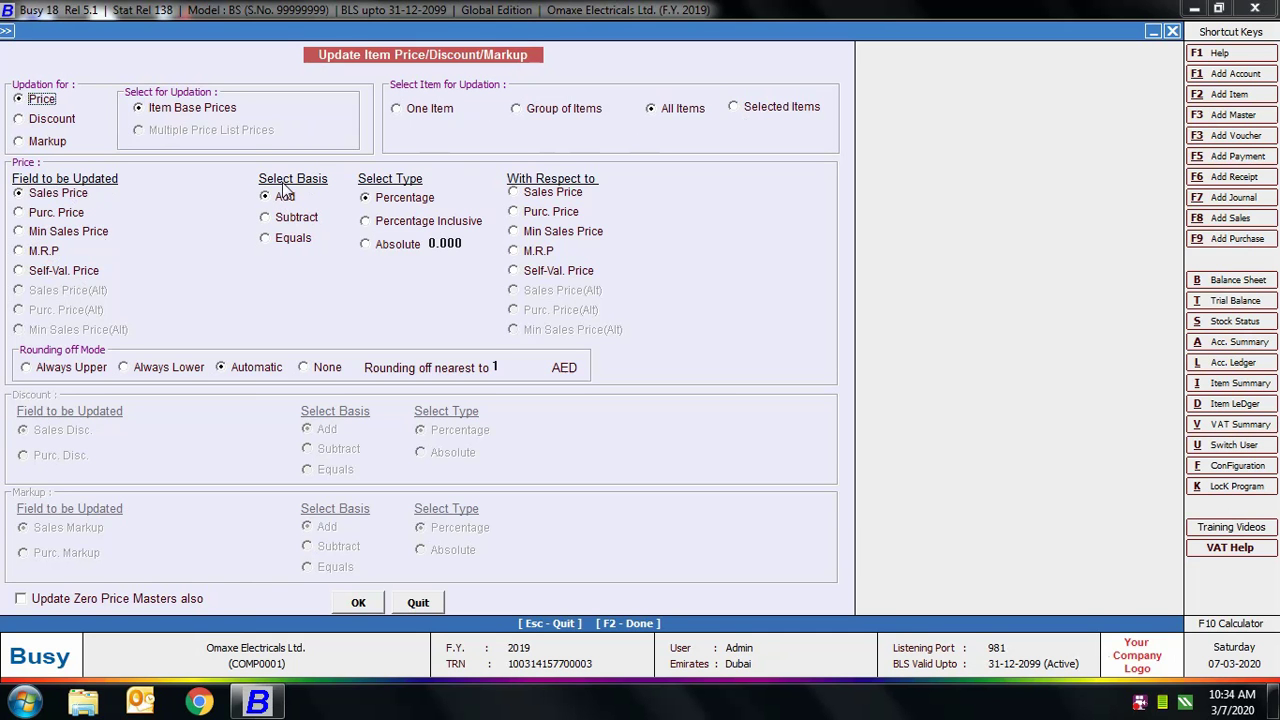
- Set the item price update to add 5 percent to the sales price with respect to the purchase price
click(401, 201)
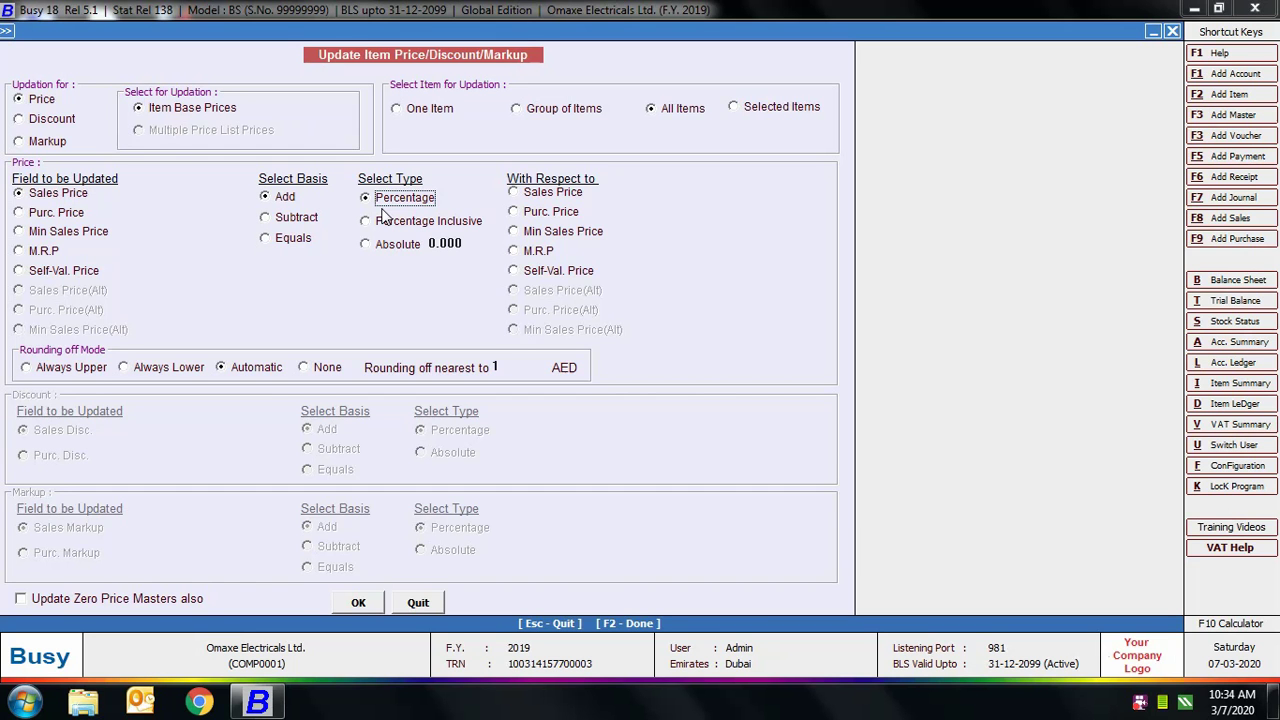
click(460, 240)
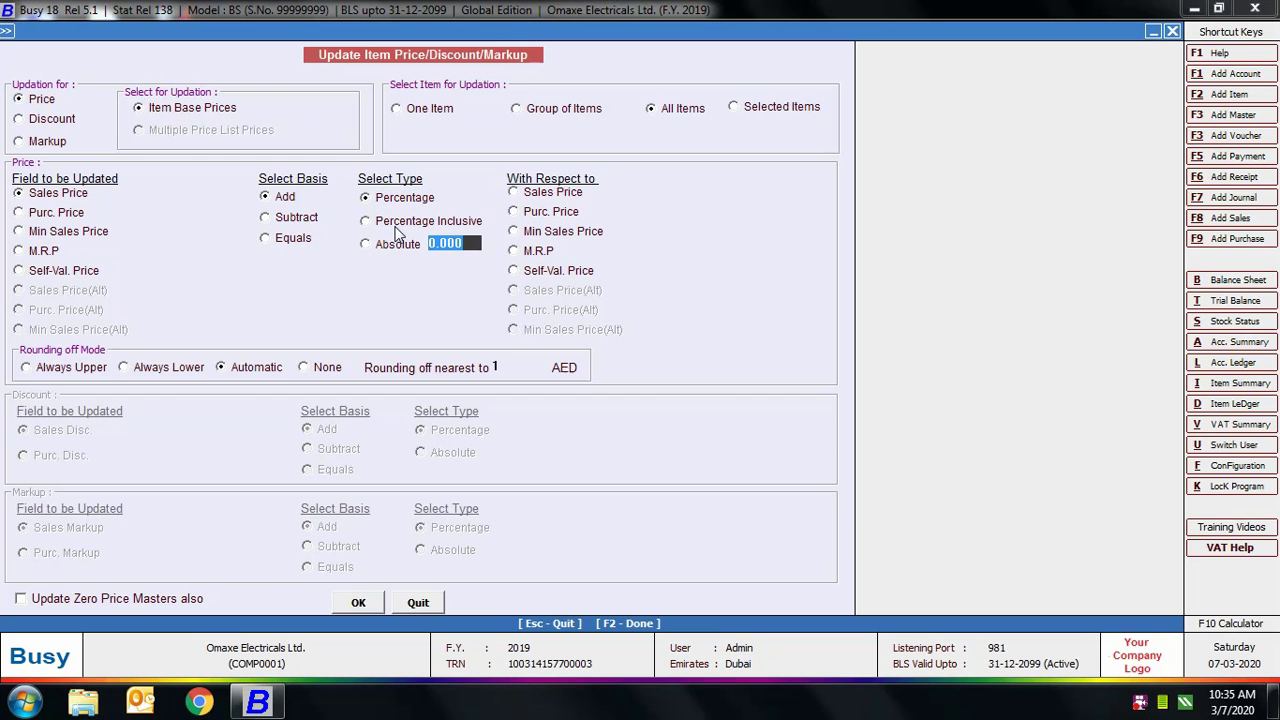
text(5)
click(549, 213)
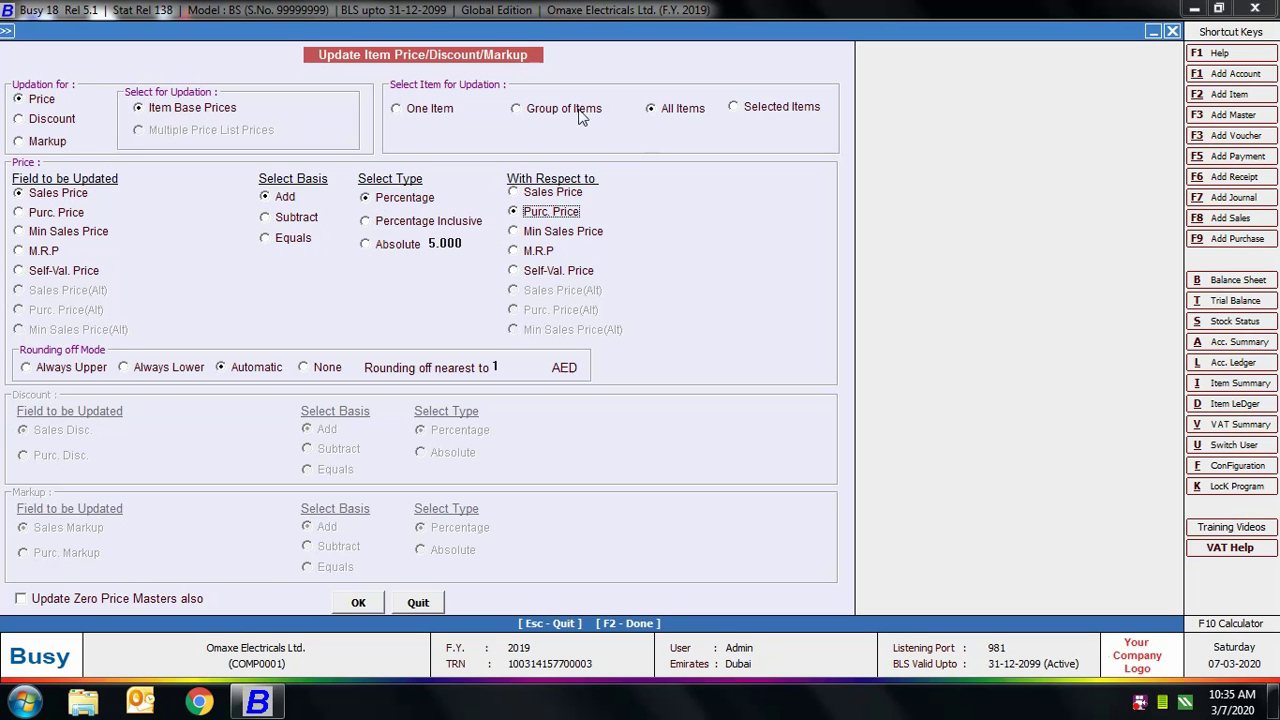
click(457, 242)
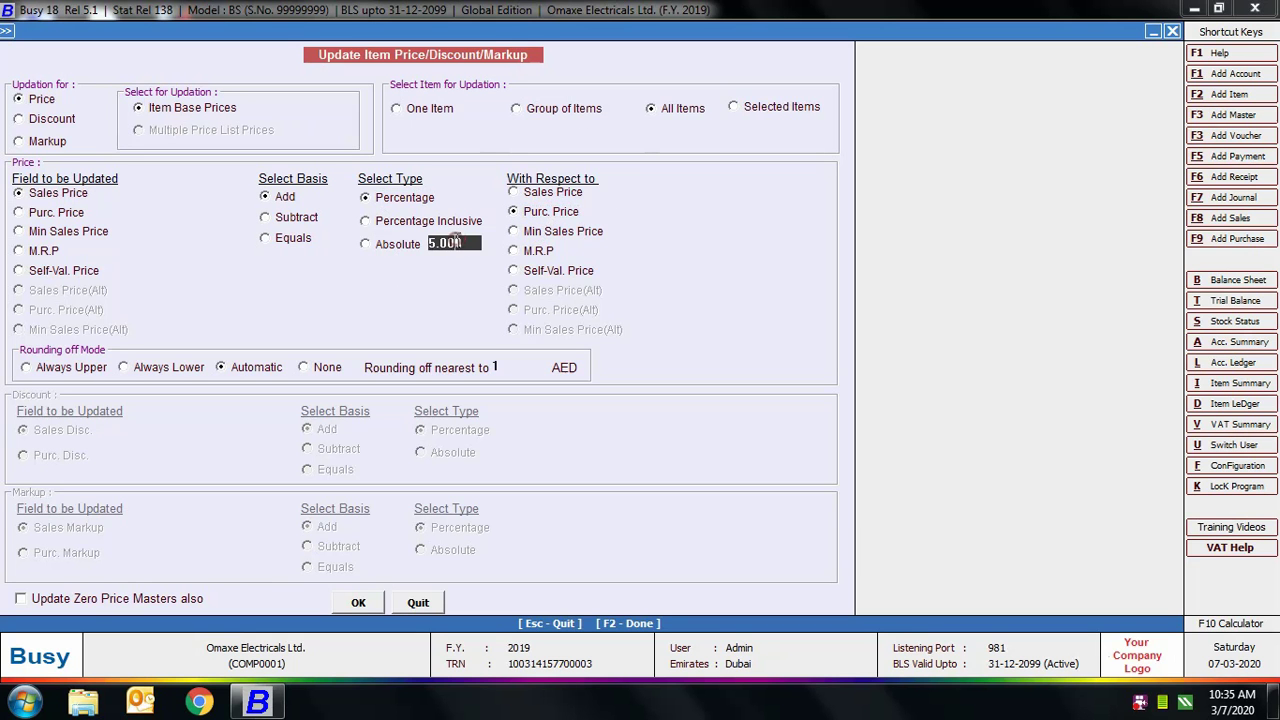
click(284, 197)
click(77, 194)
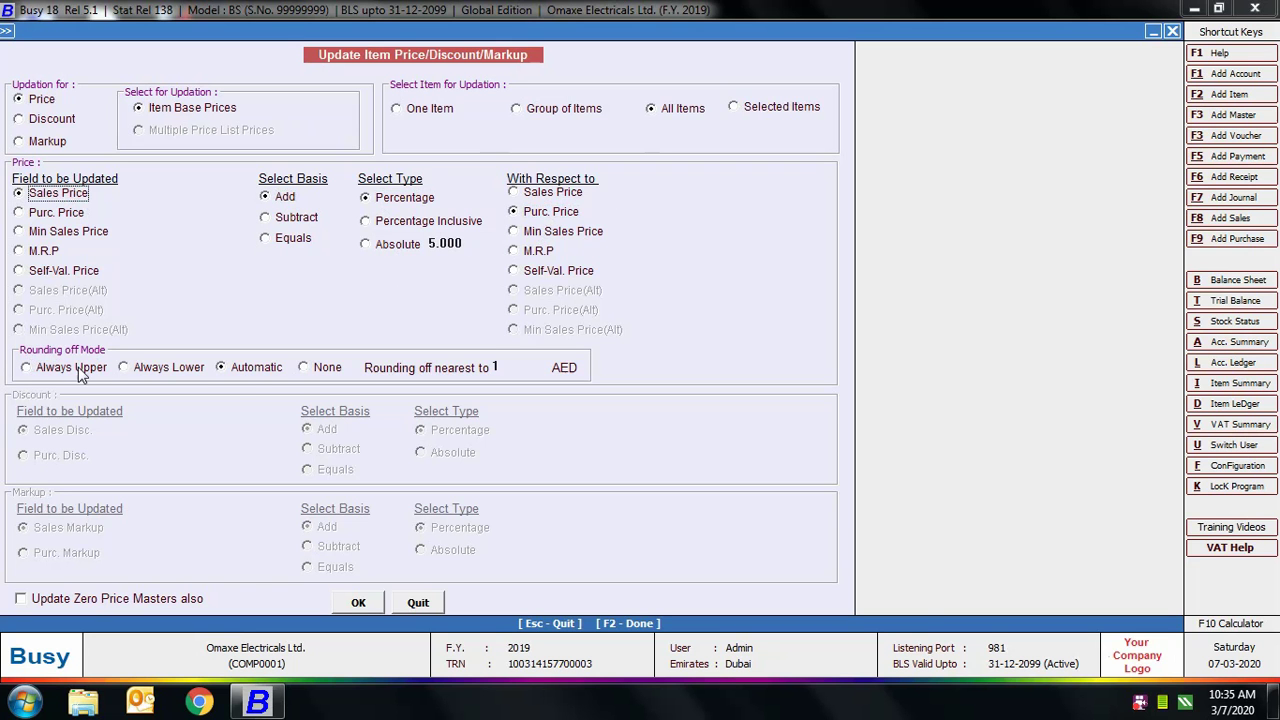
- Try the discount update with an absolute type, return to the price option and quit without applying the update
click(50, 118)
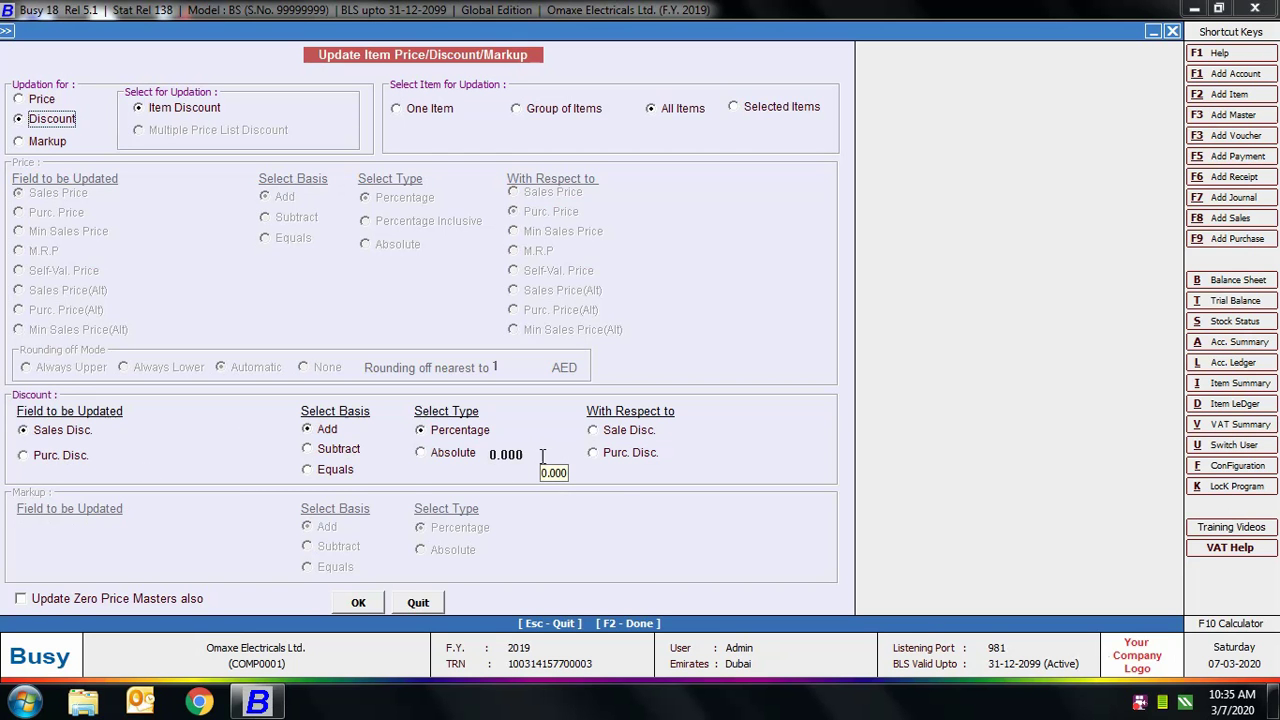
click(447, 461)
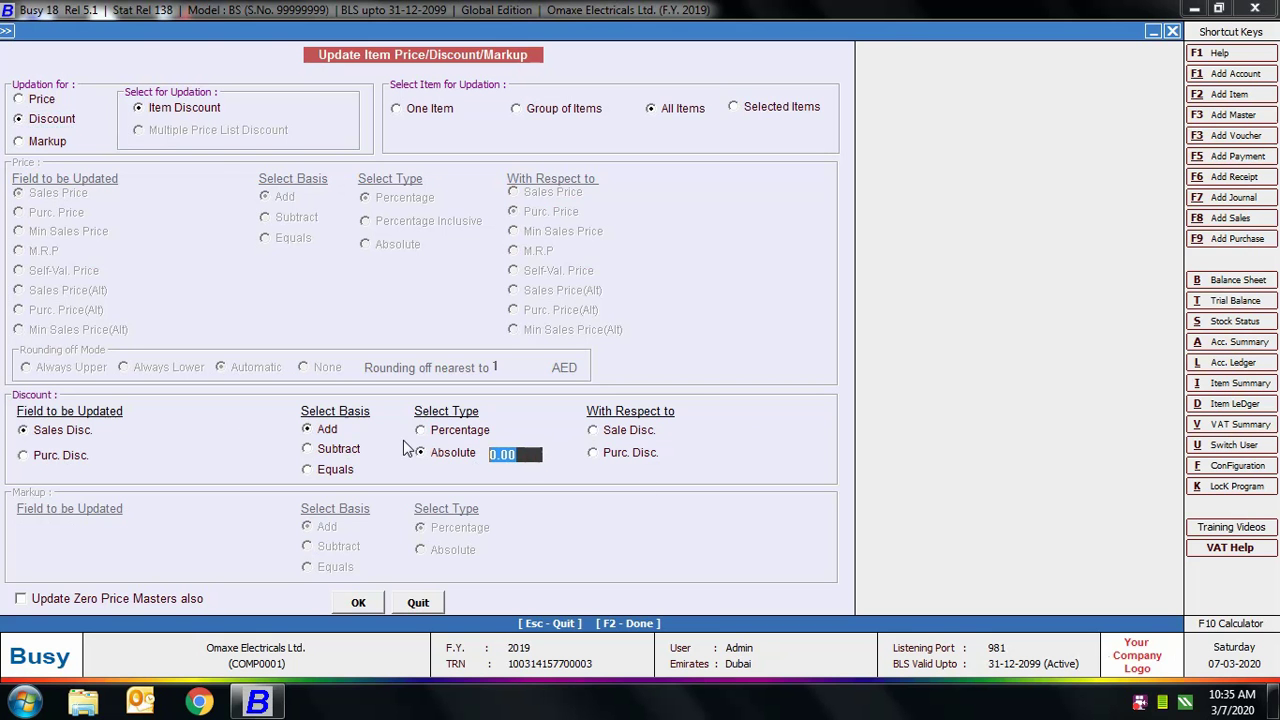
click(38, 102)
click(428, 606)
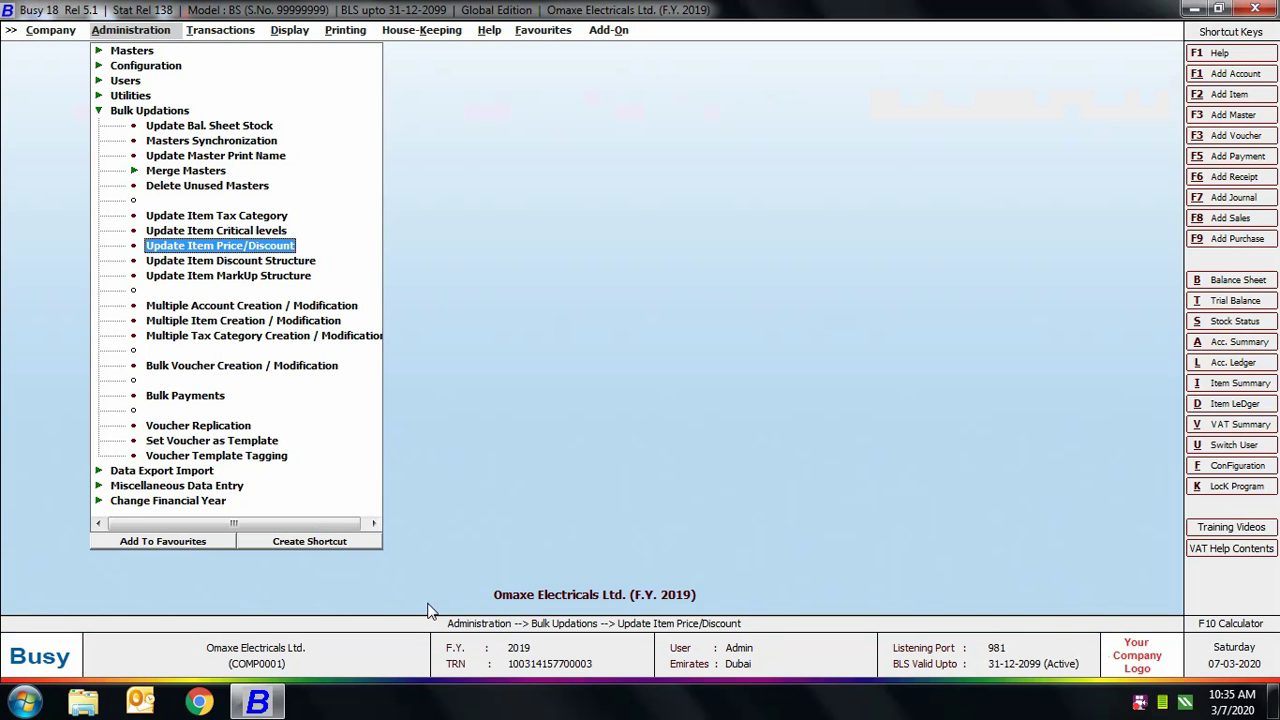
- Fill in the item discount structure update with Simple Discount % of Amount for all items, and quit without saving
click(240, 261)
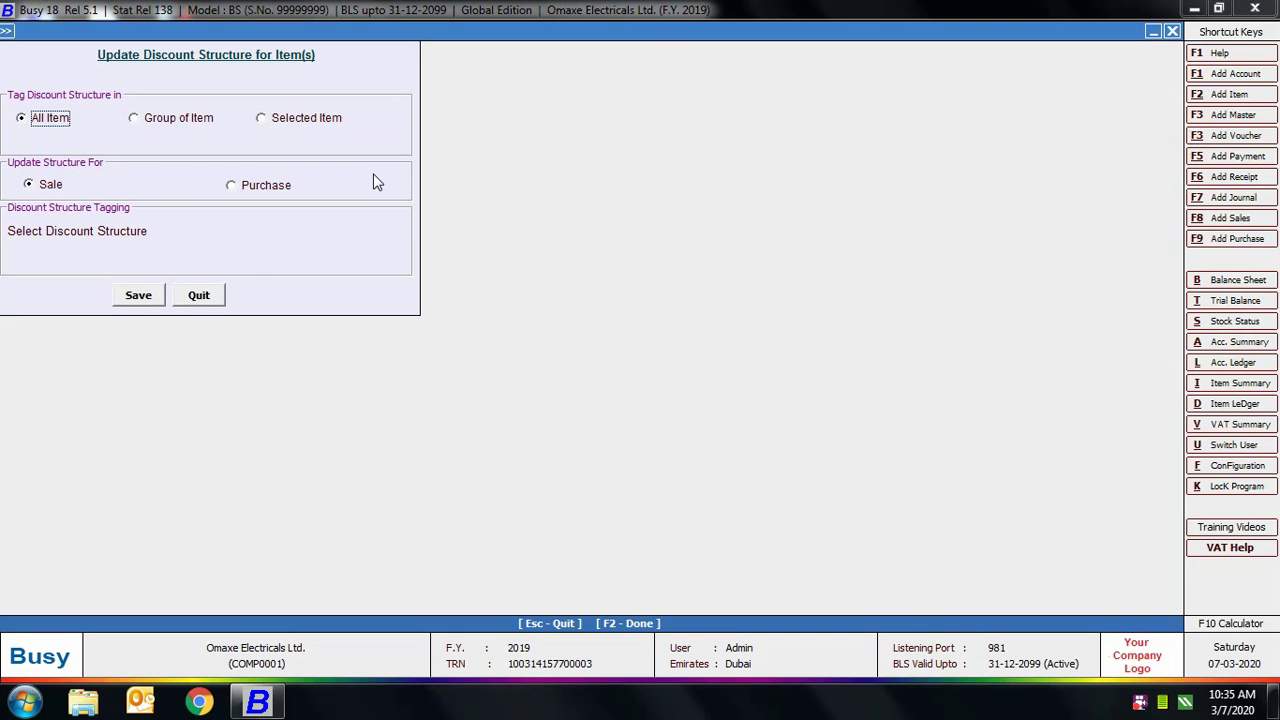
click(207, 228)
text(s)
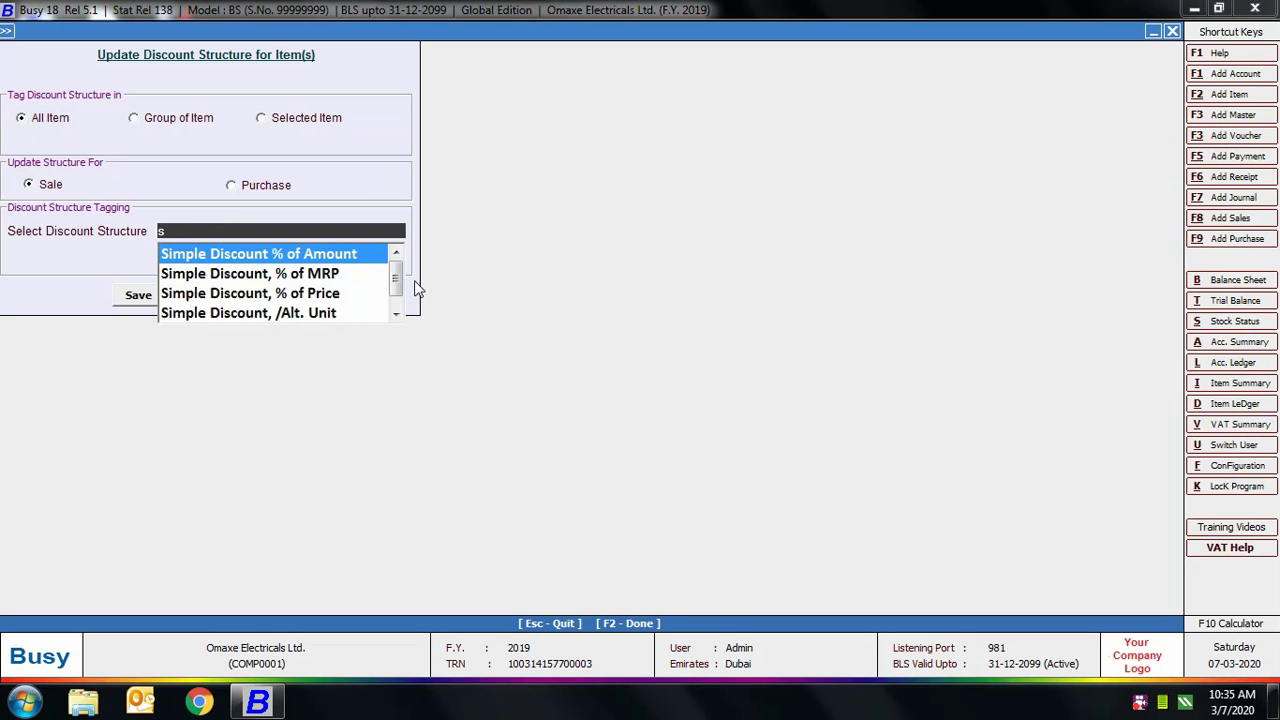
click(396, 313)
scroll(397, 290, up, 1)
click(245, 258)
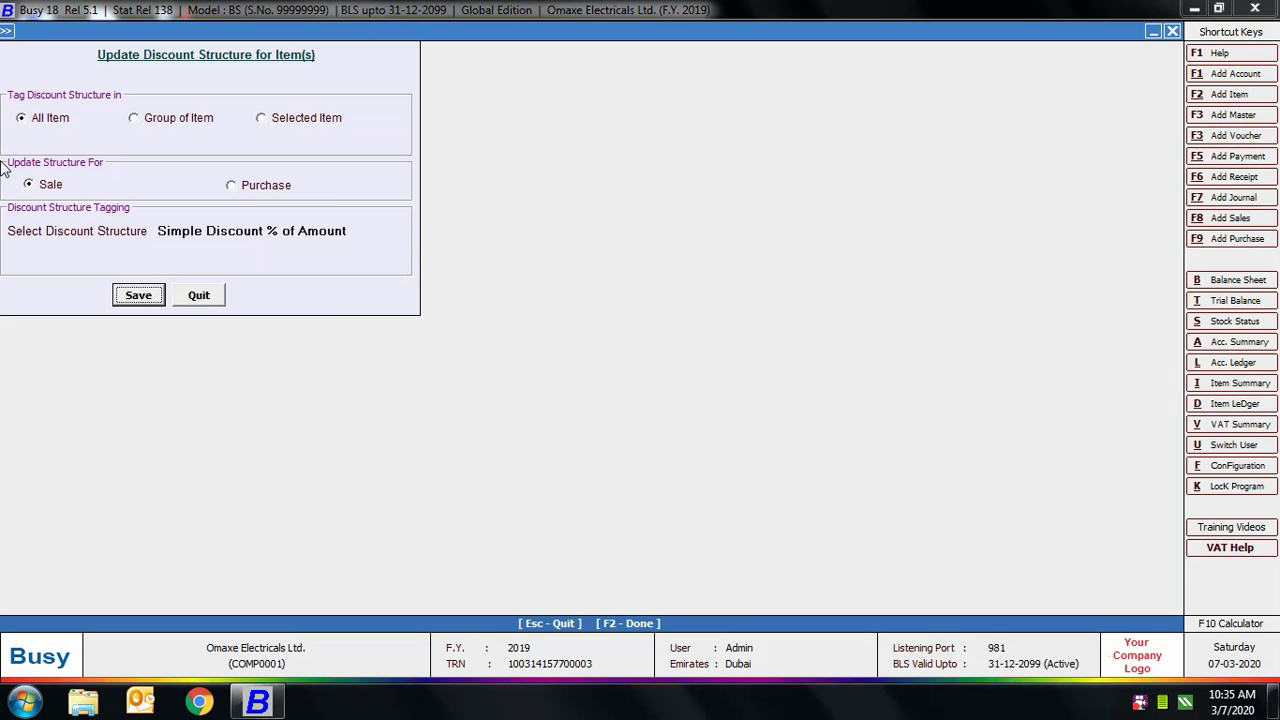
click(199, 305)
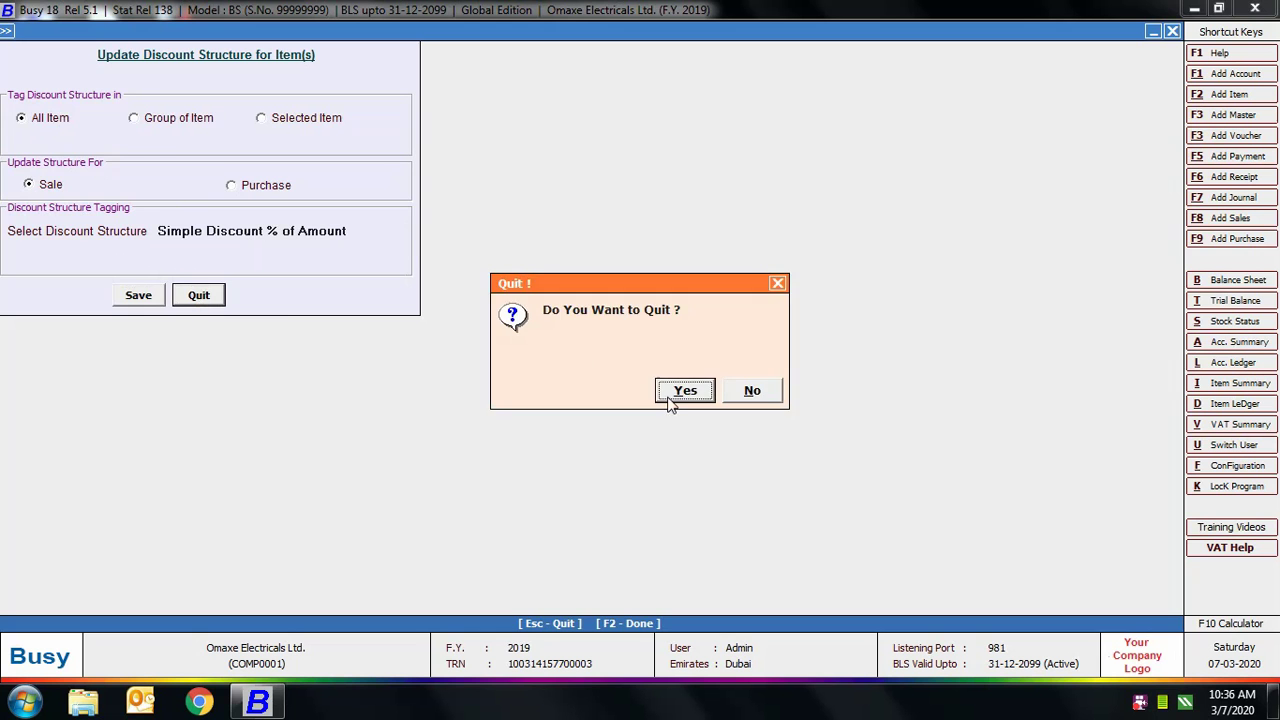
click(684, 392)
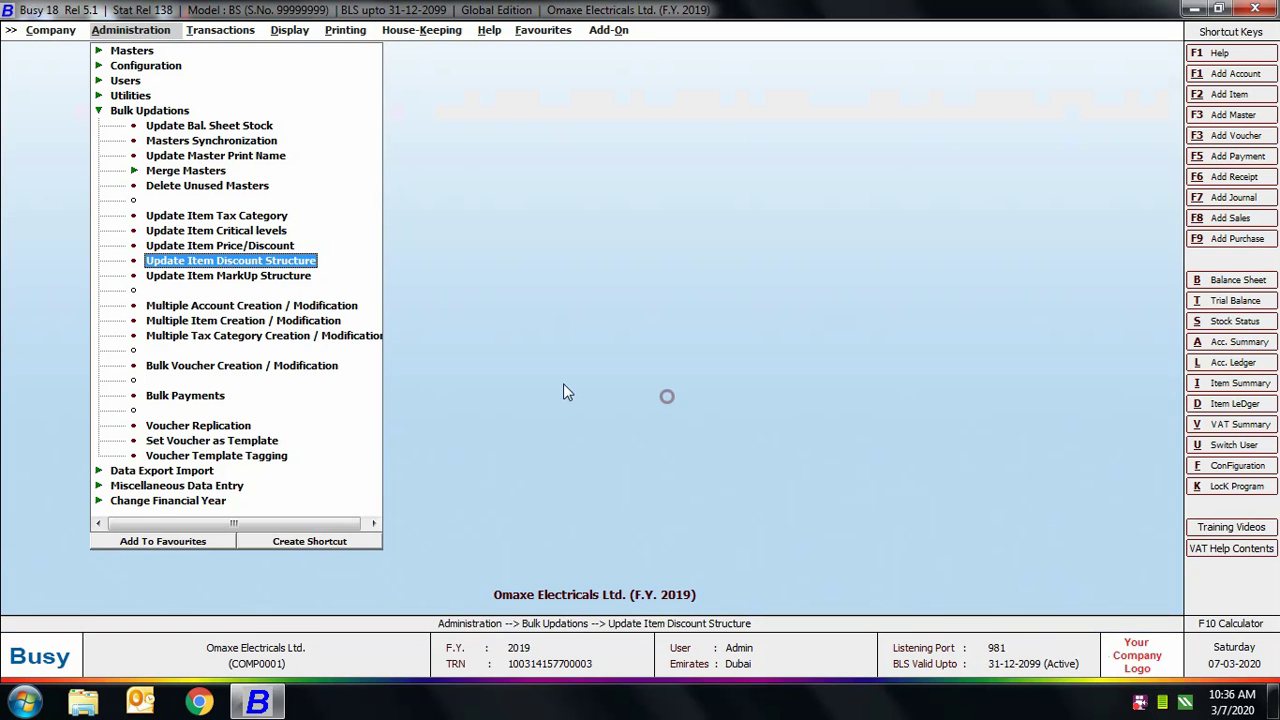
- Fill in the item markup structure update with Simple Markup, % of MRP for all items, and quit without saving
click(242, 275)
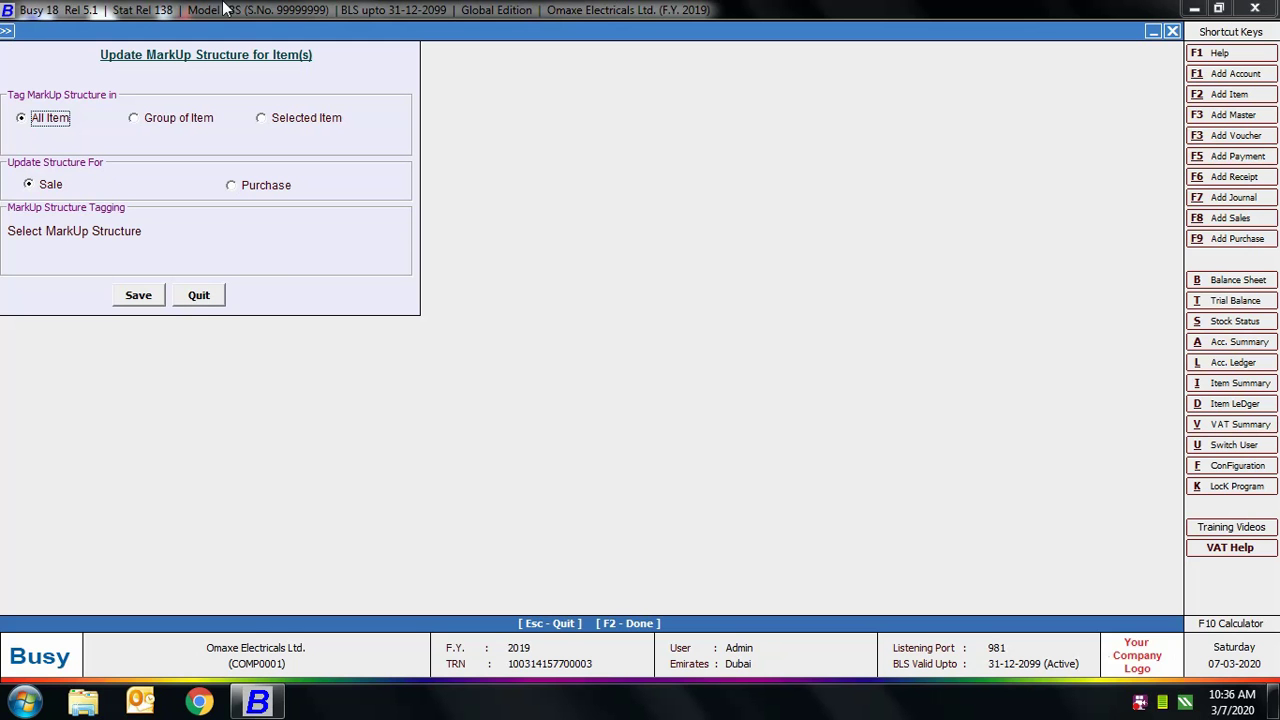
click(236, 232)
text(s)
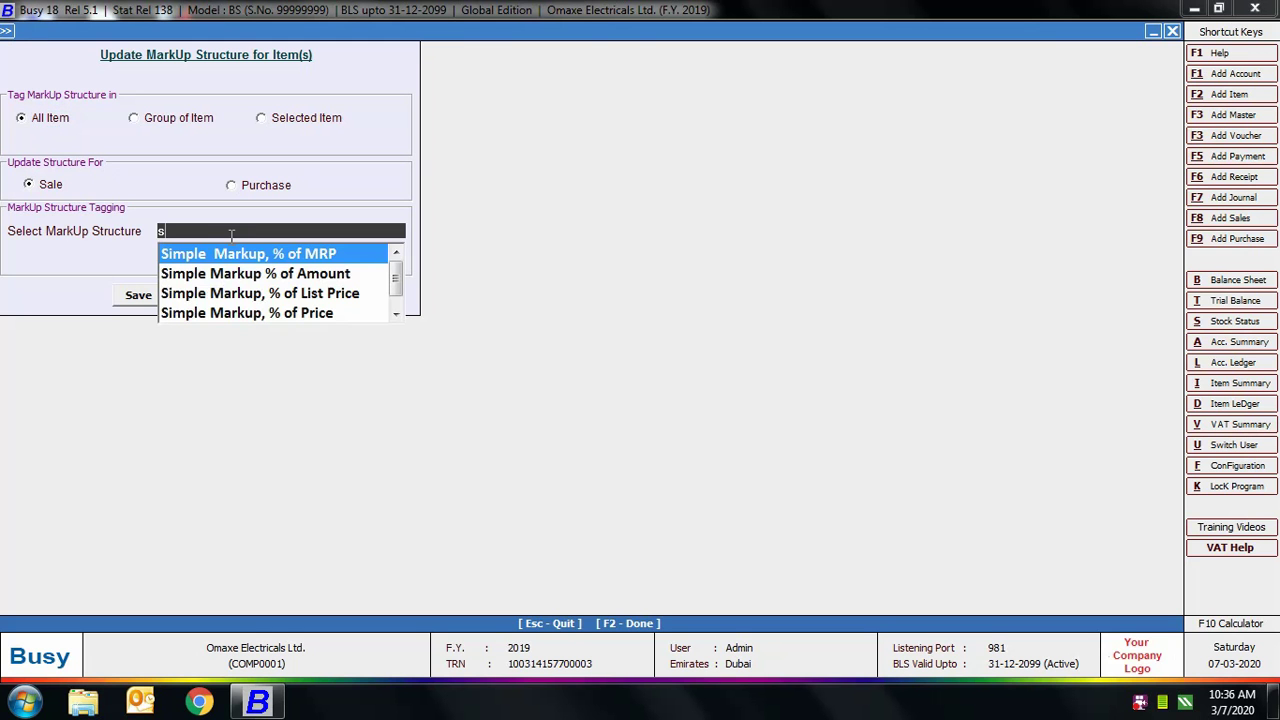
click(216, 256)
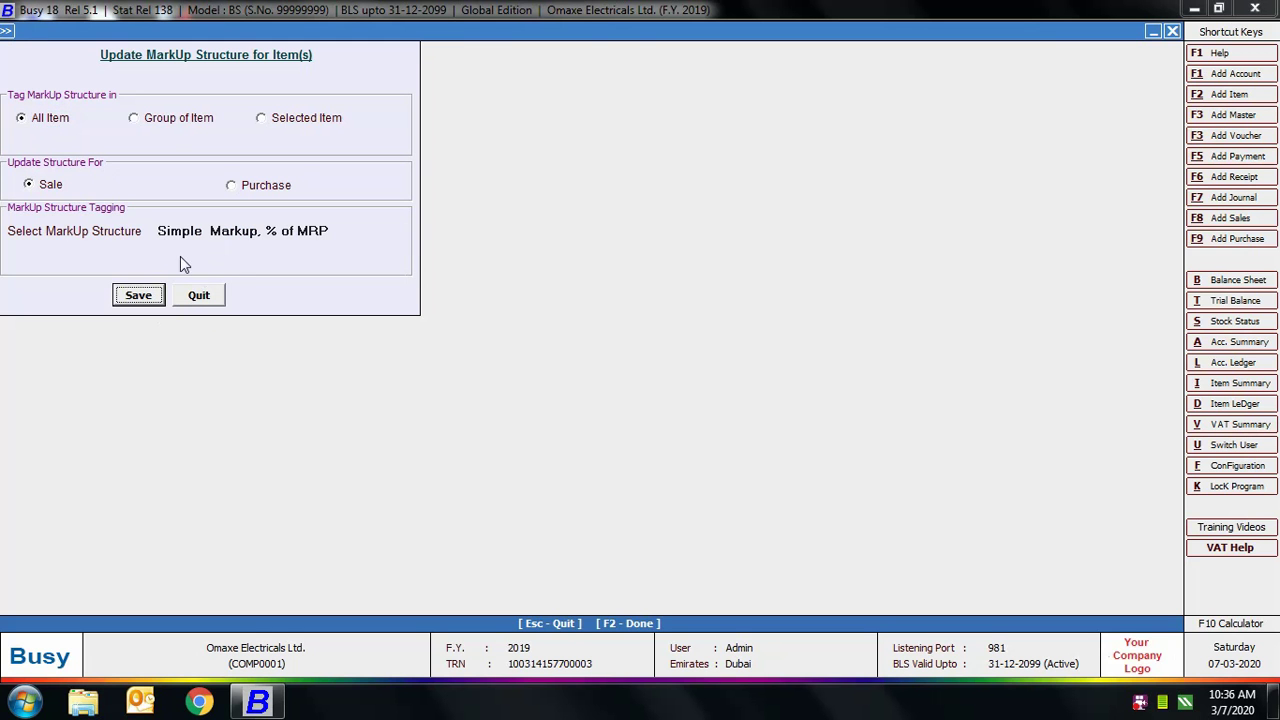
click(190, 295)
click(684, 390)
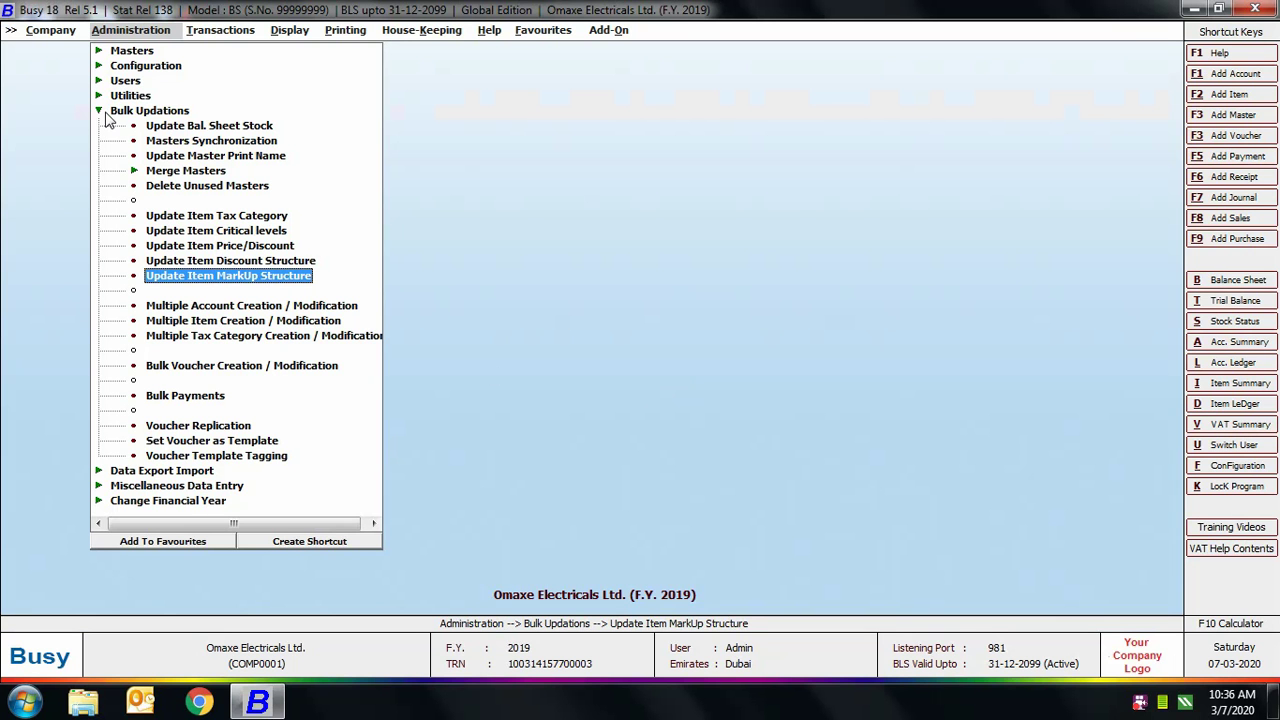
key(Escape)
key(Escape)
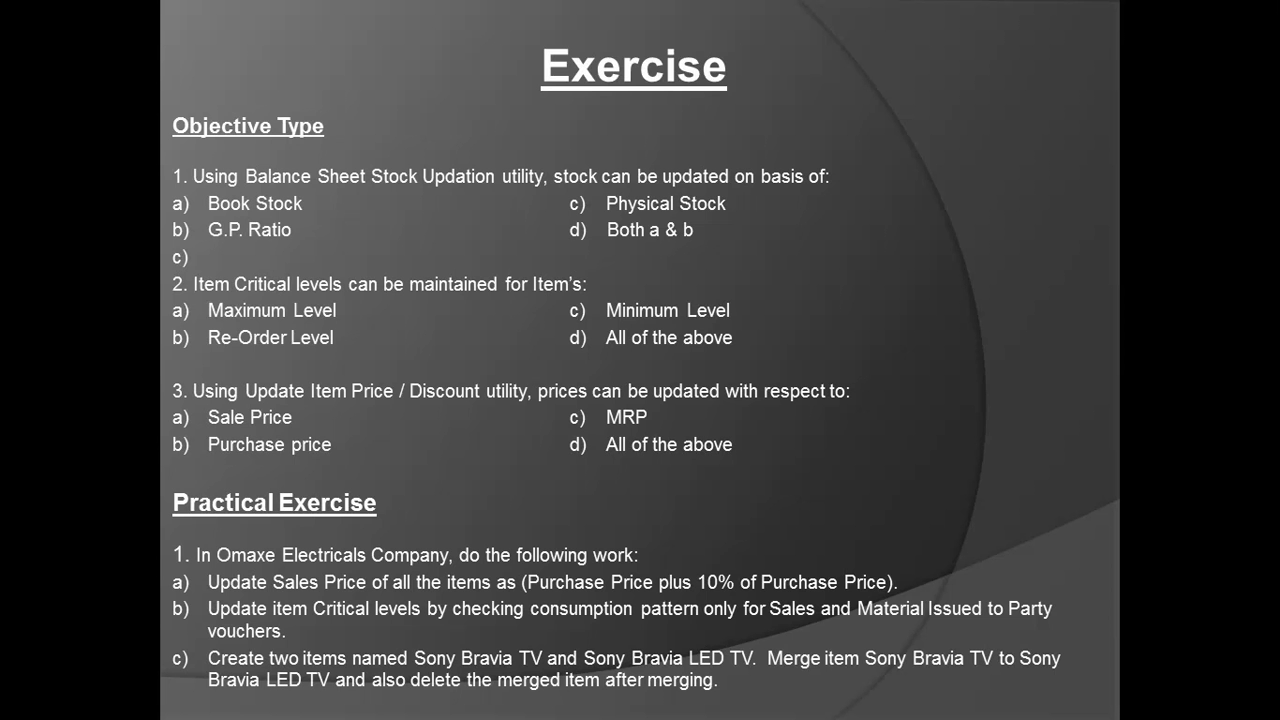